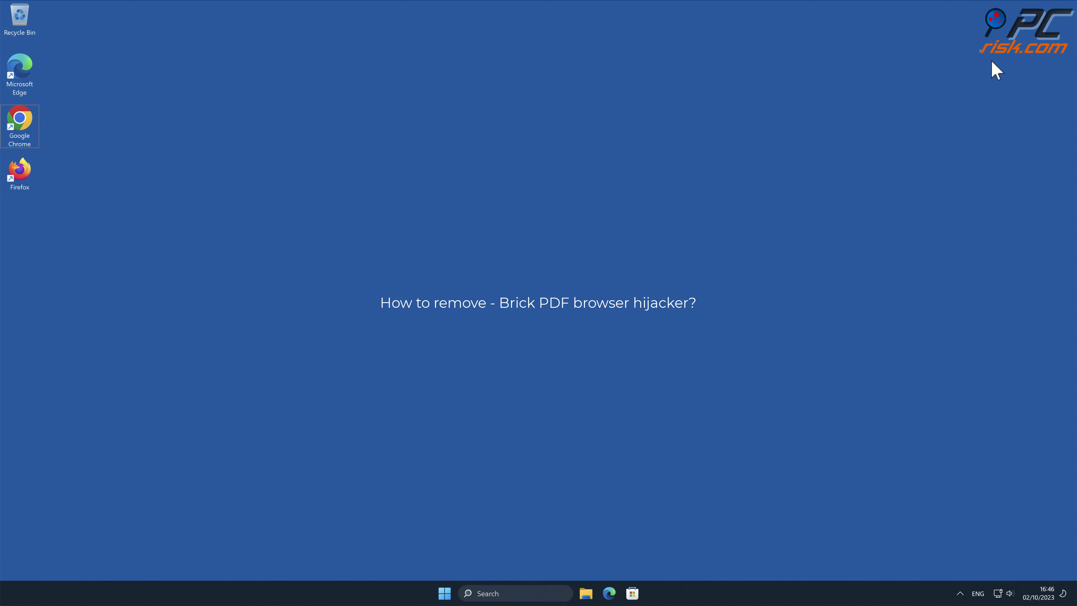
# Step: Launch Chrome and search 'testing search engine', which redirects to Bing results
pyautogui.doubleClick(23, 121)
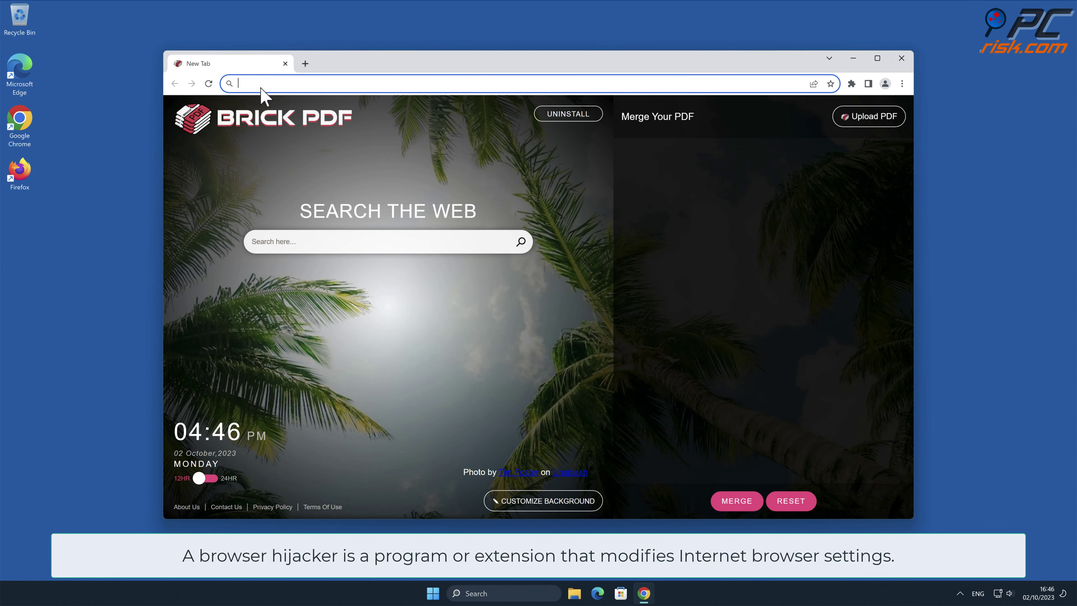
pyautogui.write('testing sear')
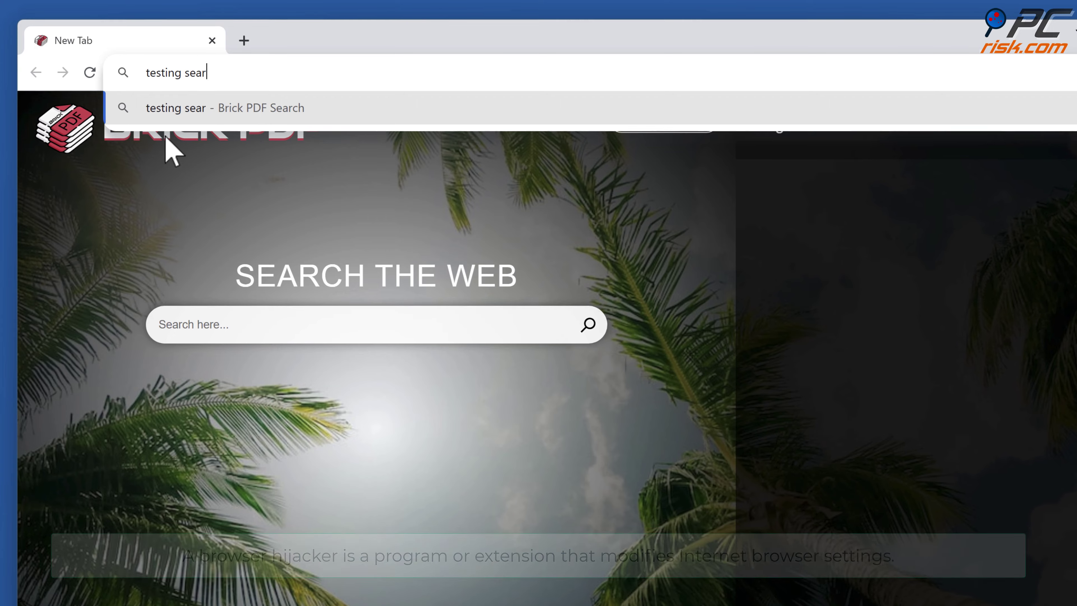
pyautogui.write('ch engine')
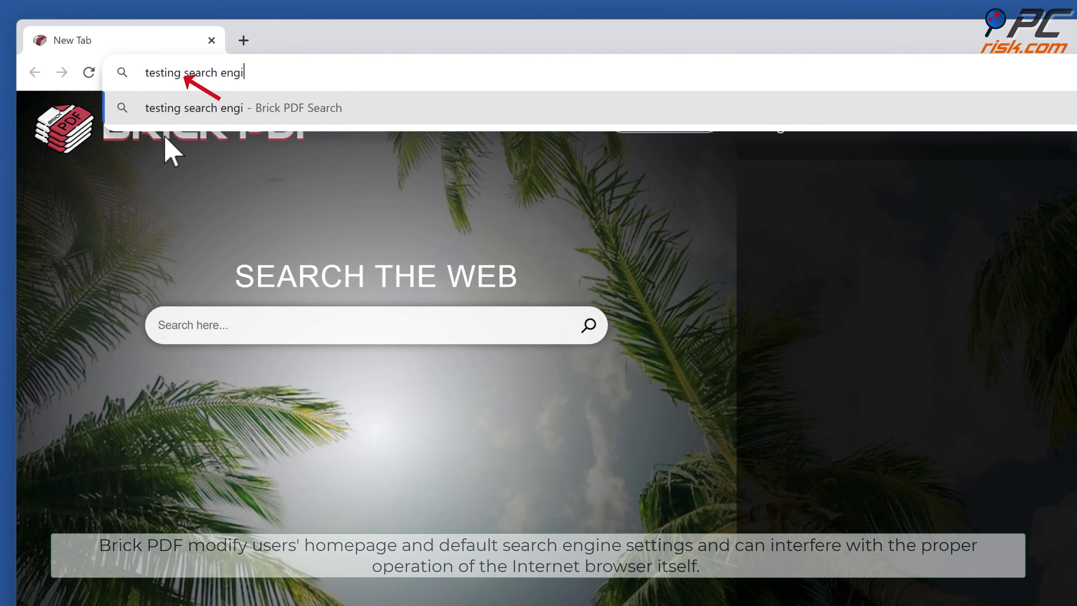
pyautogui.press('Return')
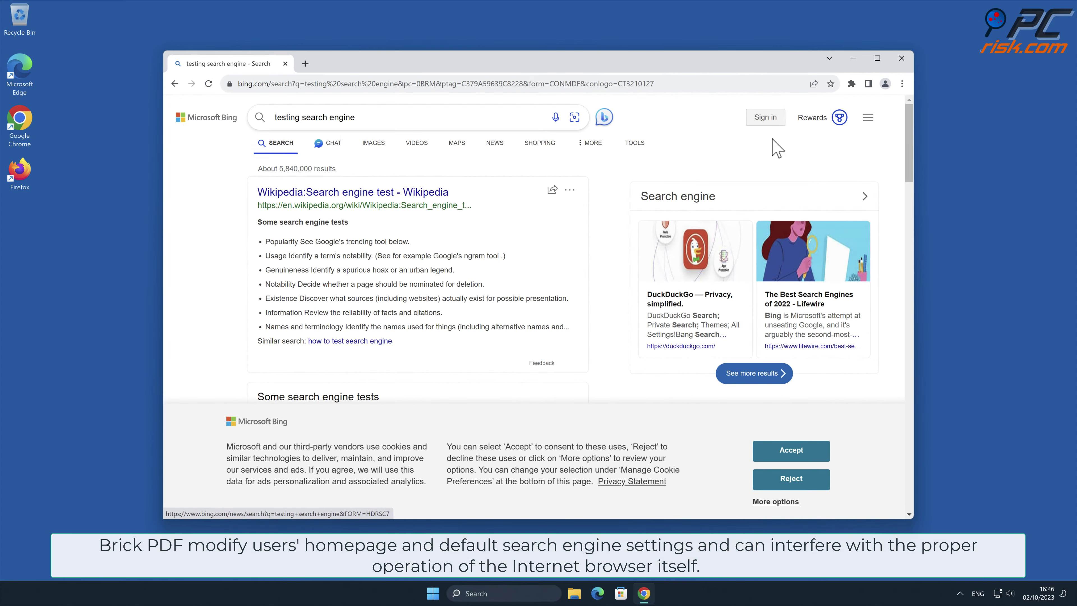
pyautogui.moveTo(909, 128)
pyautogui.mouseDown()
pyautogui.moveTo(911, 519)
pyautogui.moveTo(905, 135)
pyautogui.mouseUp()
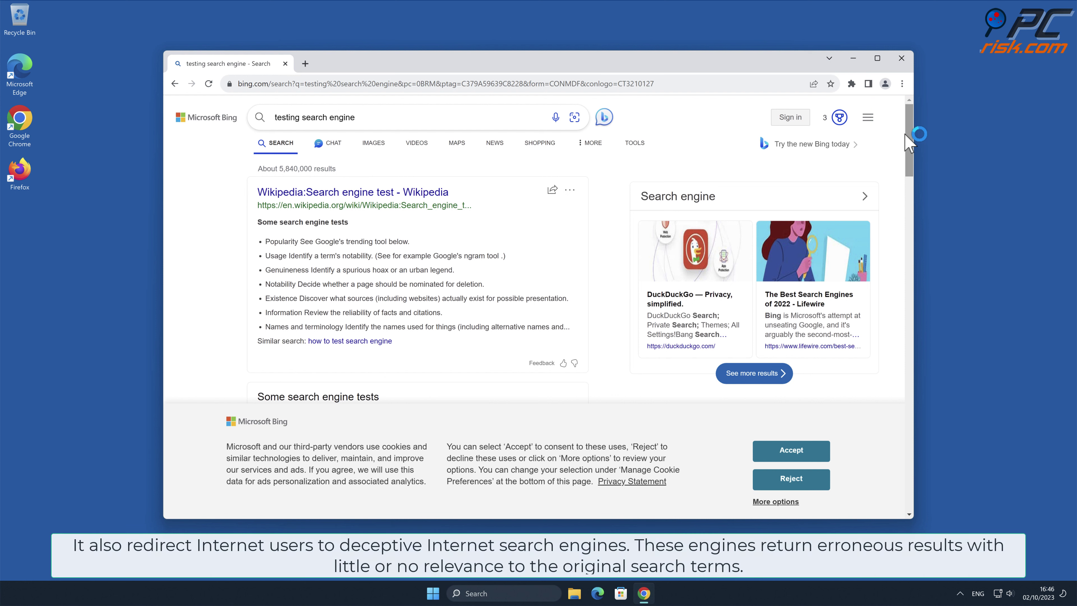
pyautogui.click(902, 83)
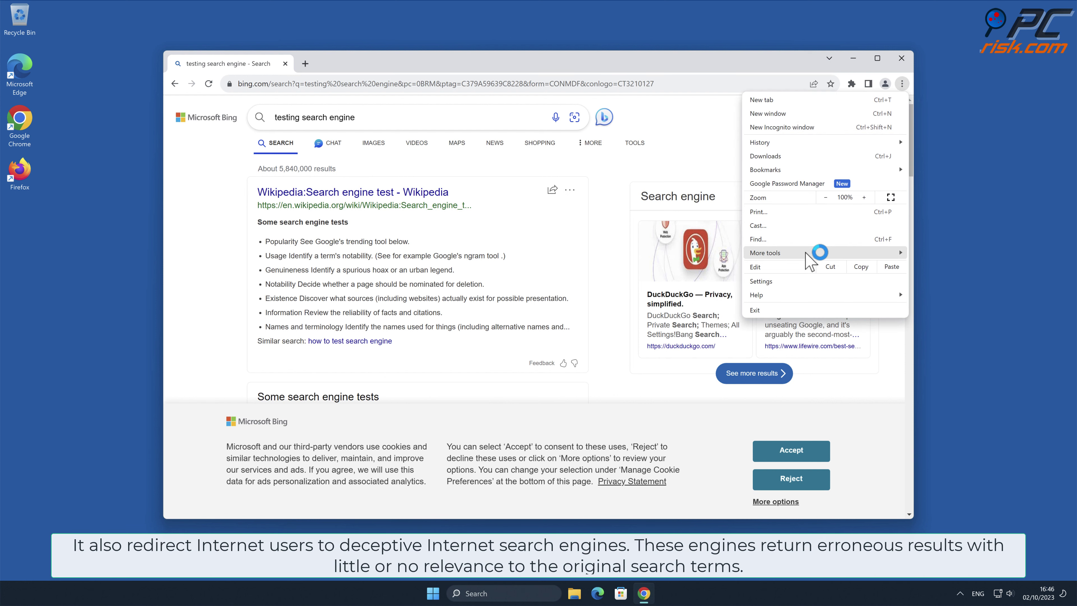
# Step: Show Chrome's Extensions page listing Brick PDF, then open Chrome Settings in another tab
pyautogui.moveTo(805, 254)
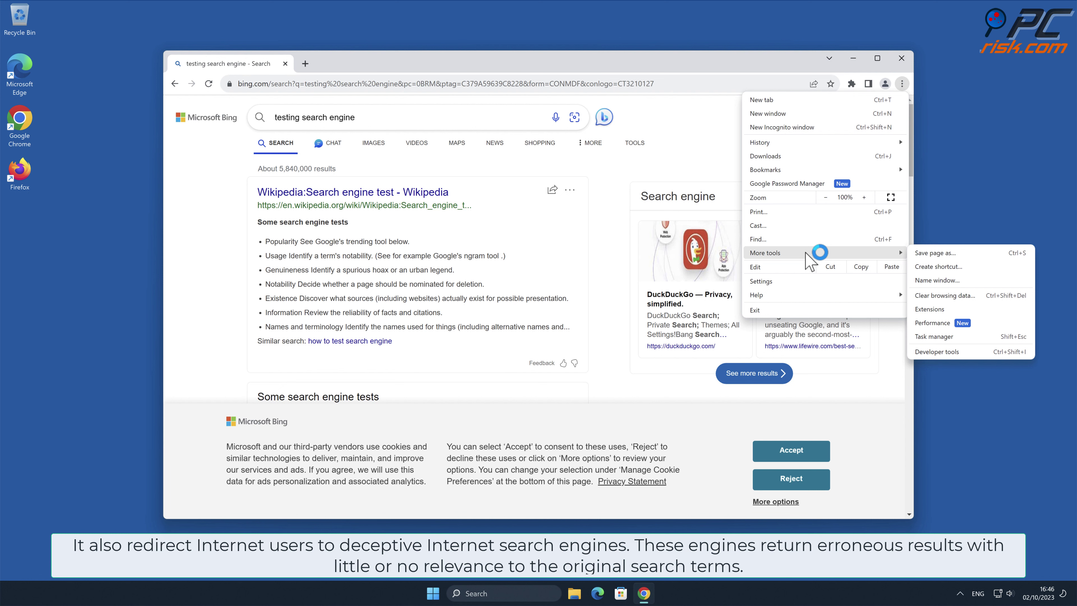
pyautogui.click(940, 308)
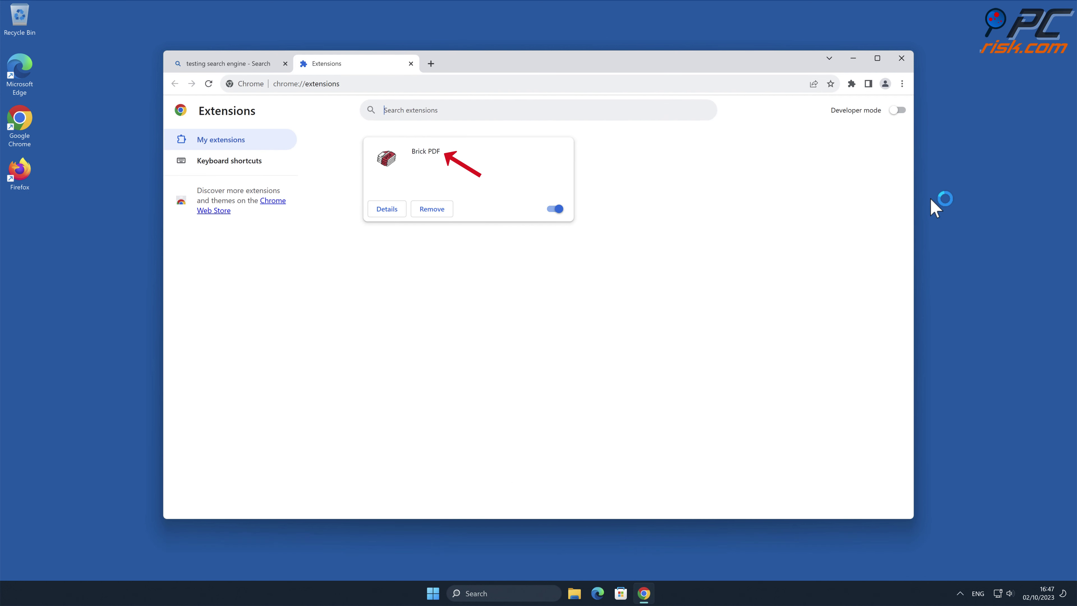
pyautogui.click(901, 84)
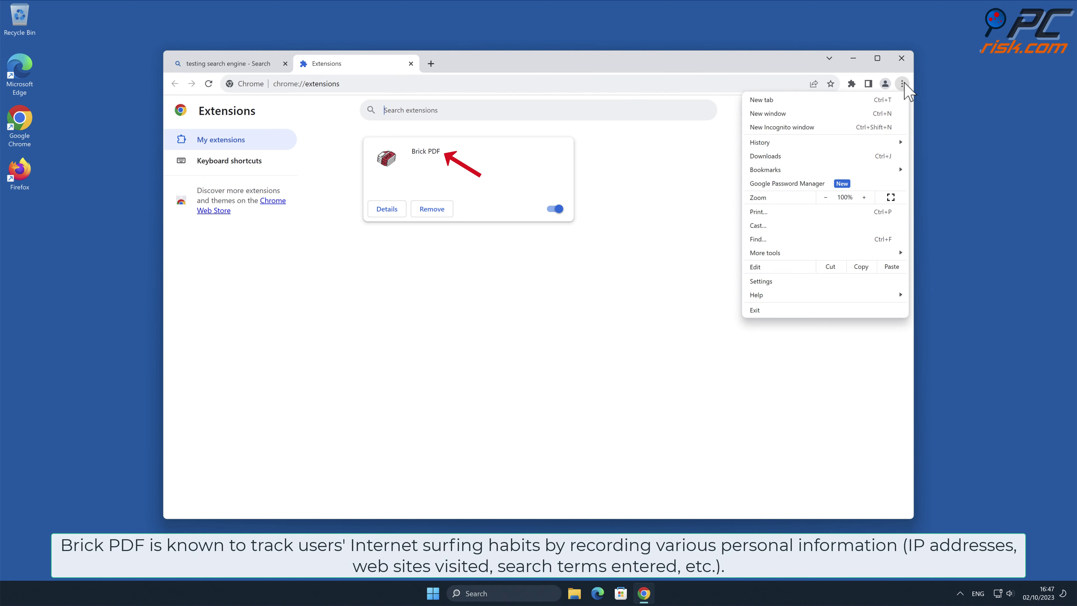
pyautogui.click(786, 282)
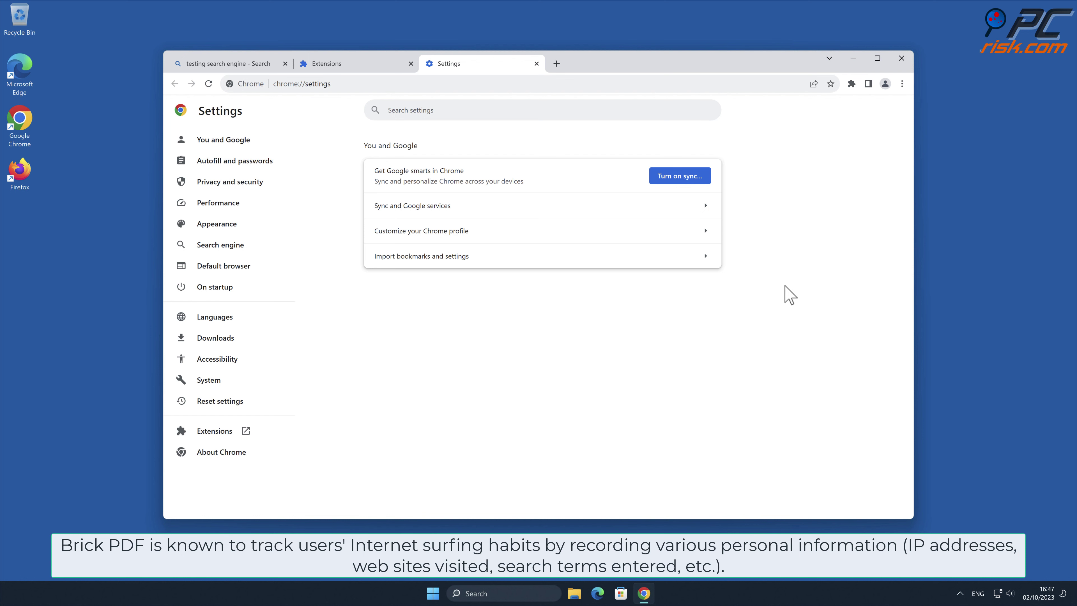
# Step: Review Manage search engines, where Brick PDF is the default, then close Chrome
pyautogui.click(218, 246)
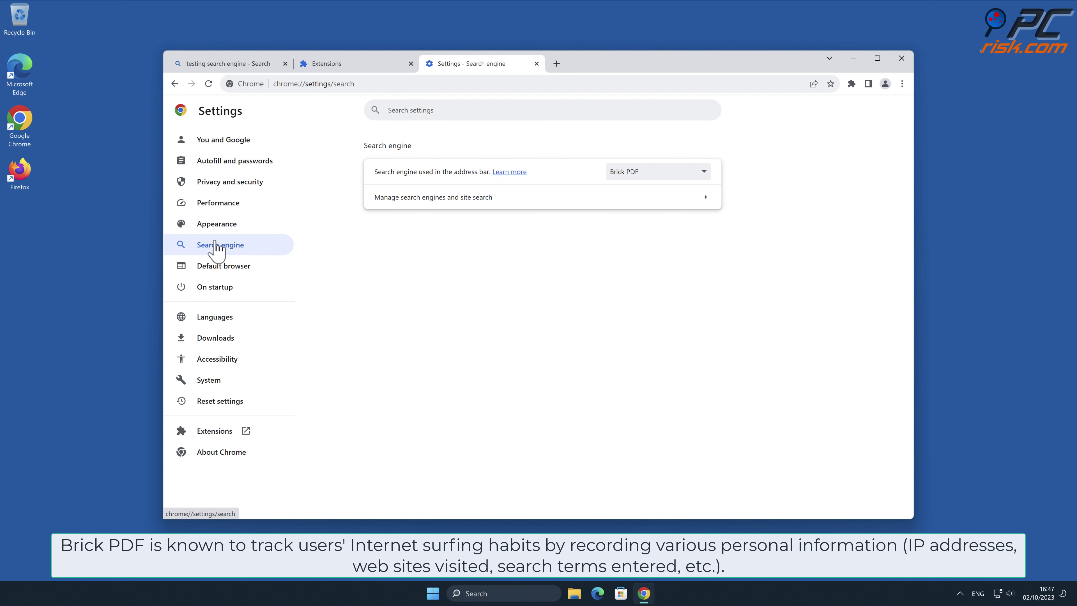
pyautogui.click(702, 205)
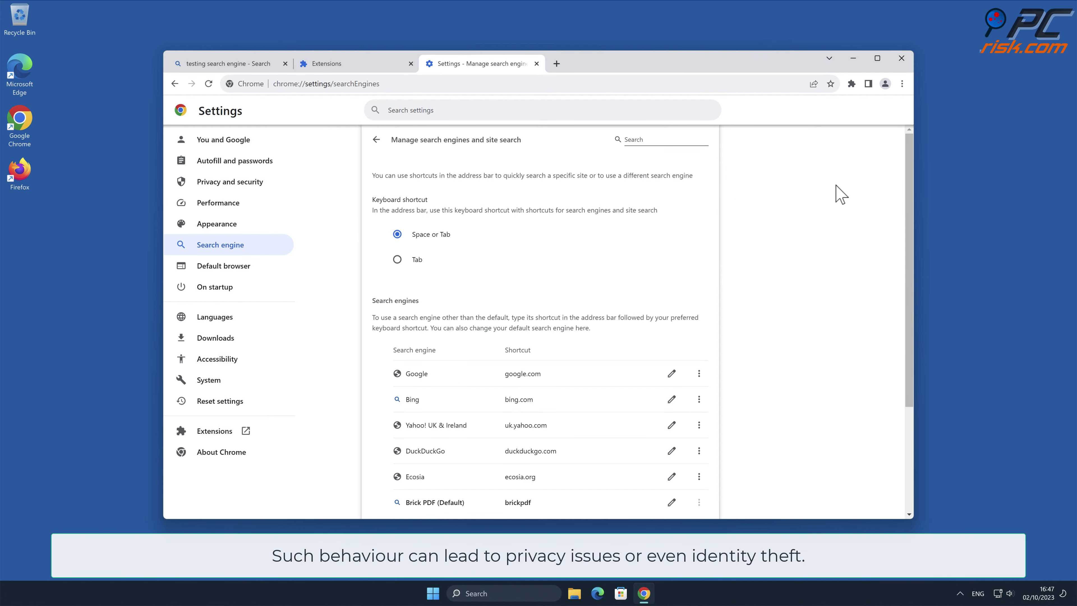
pyautogui.moveTo(911, 173); pyautogui.dragTo(913, 281)
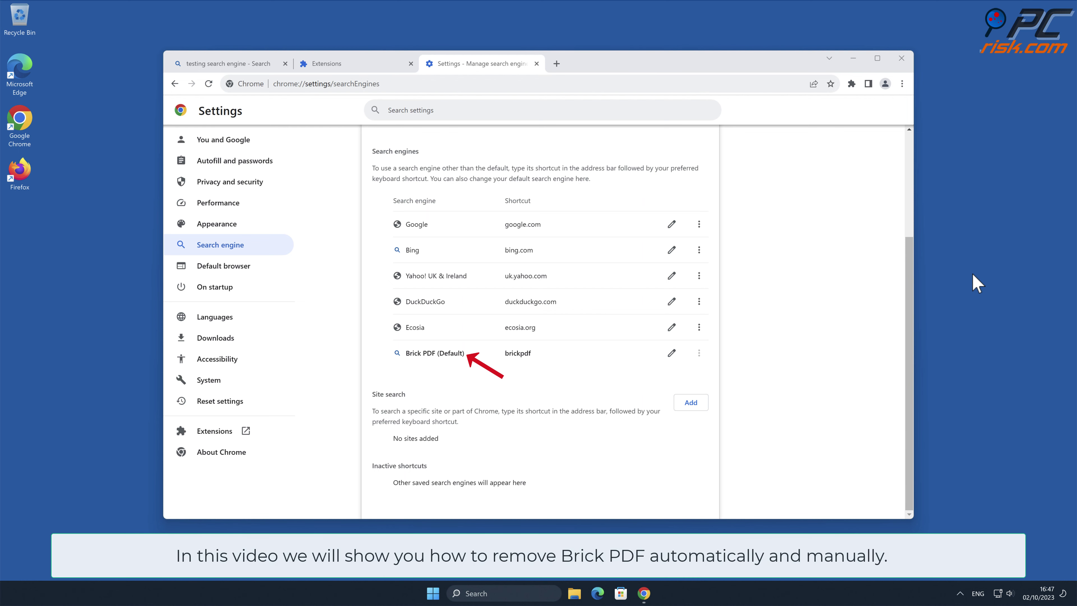
pyautogui.click(901, 58)
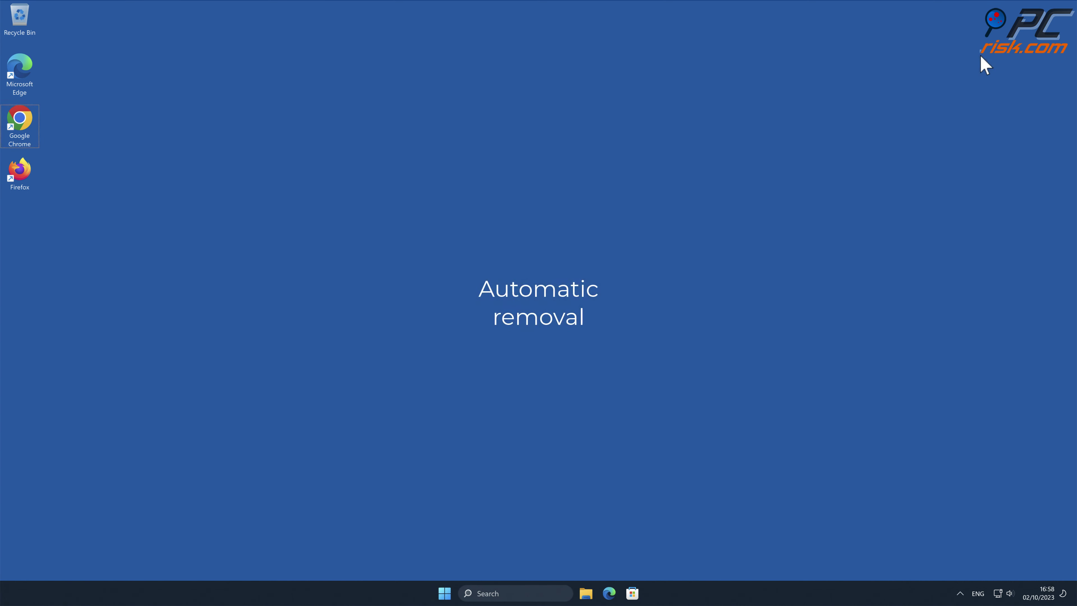
pyautogui.doubleClick(23, 121)
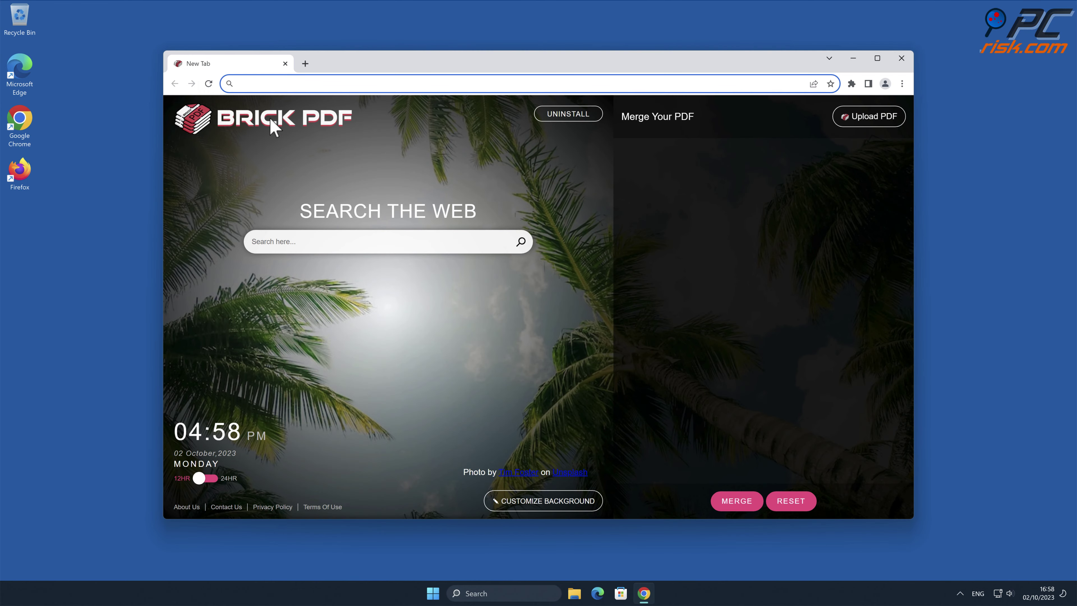
pyautogui.write('www.comboc')
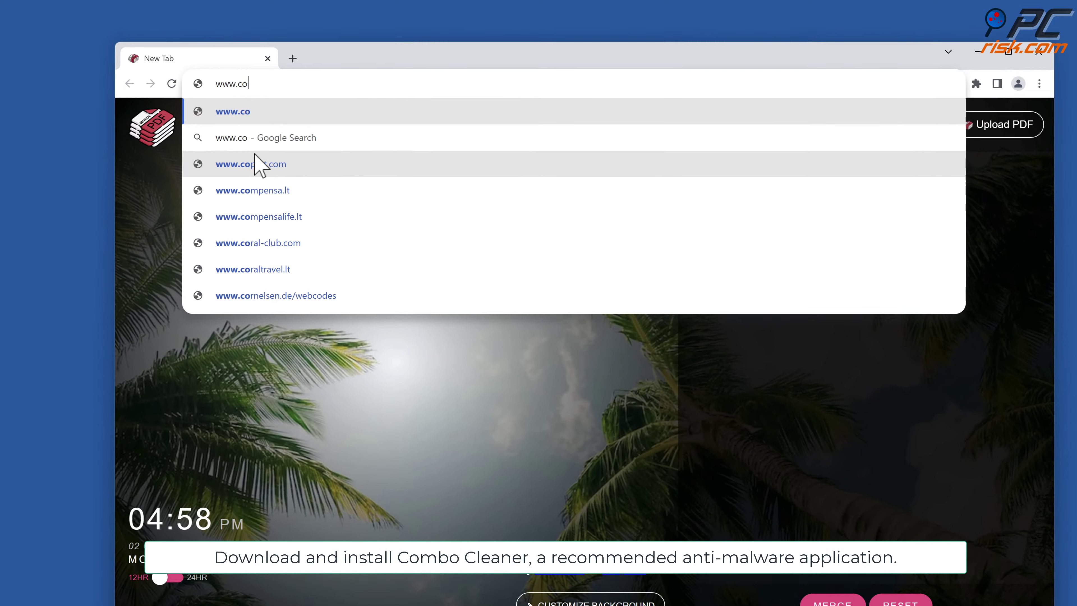
pyautogui.write('leaner.com')
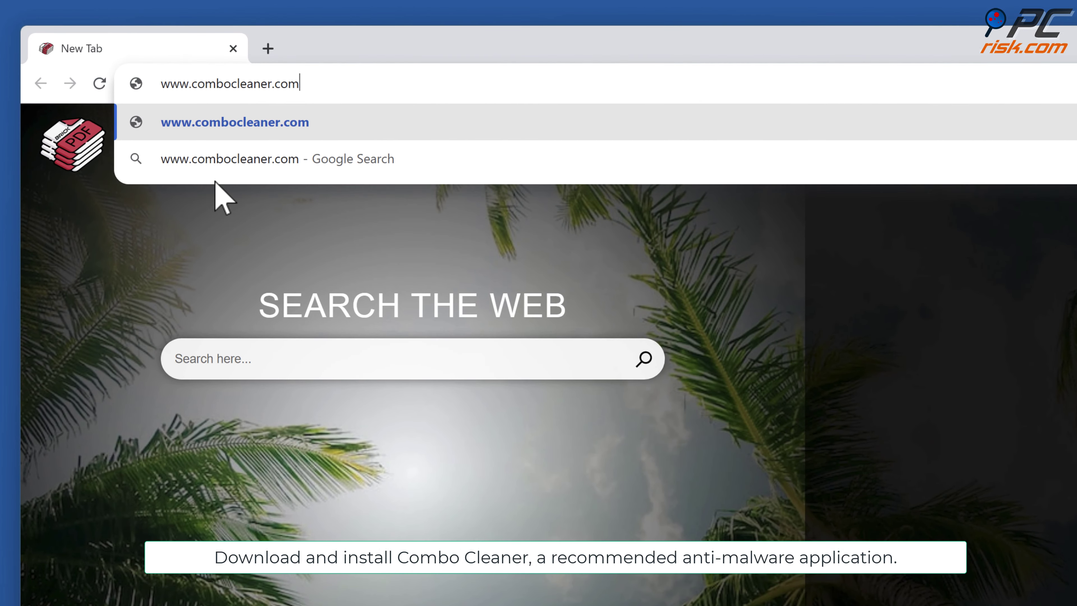
pyautogui.press('Return')
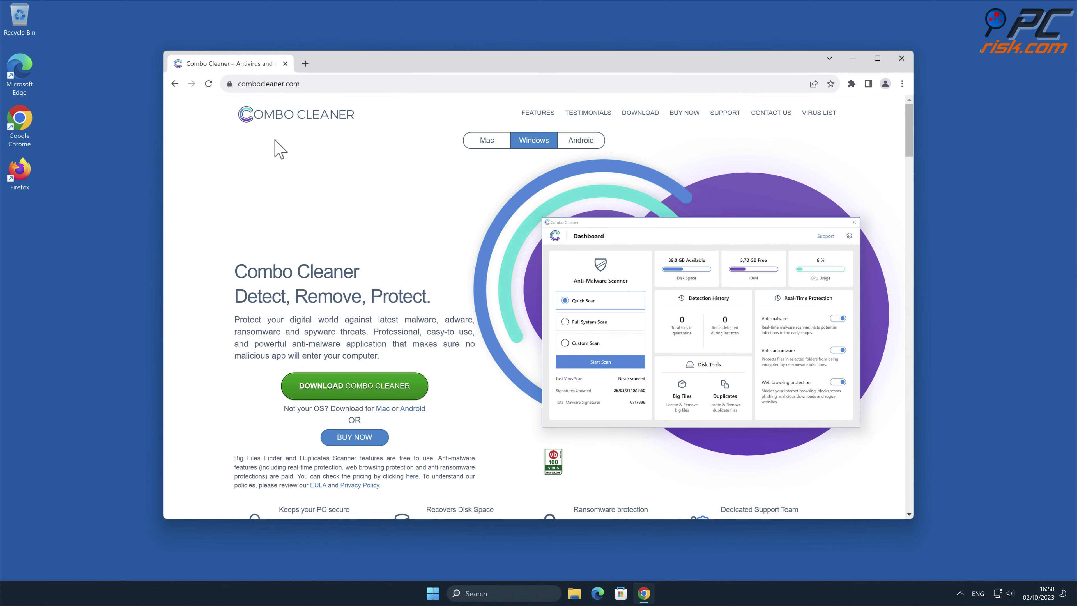
# Step: Download CCSetup.exe and run it through the UAC prompt and InstallShield wizard to completion
pyautogui.click(417, 394)
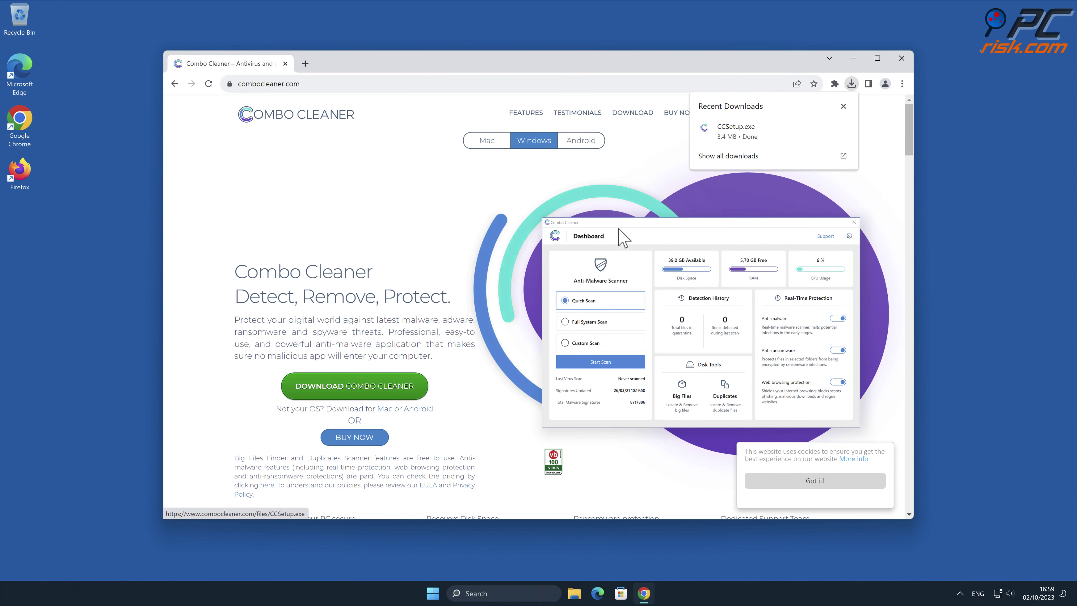
pyautogui.click(758, 139)
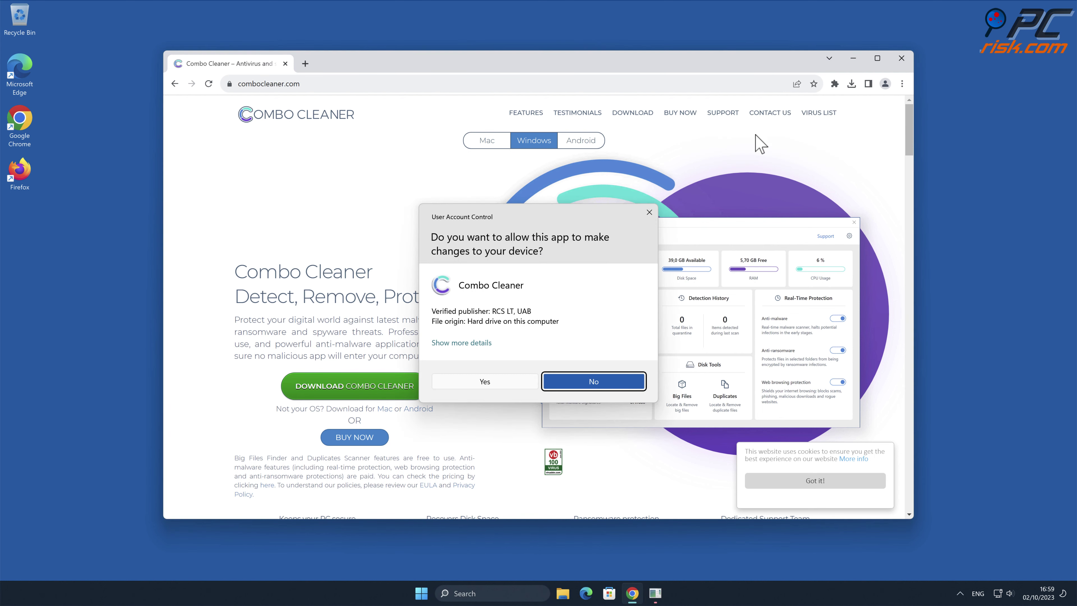
pyautogui.click(492, 382)
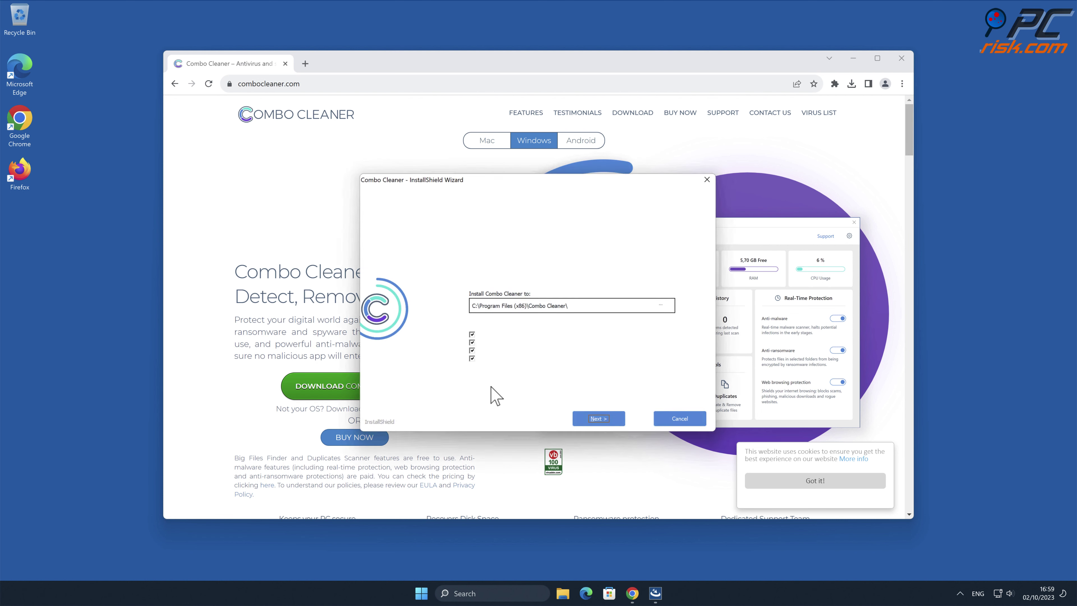
pyautogui.click(597, 421)
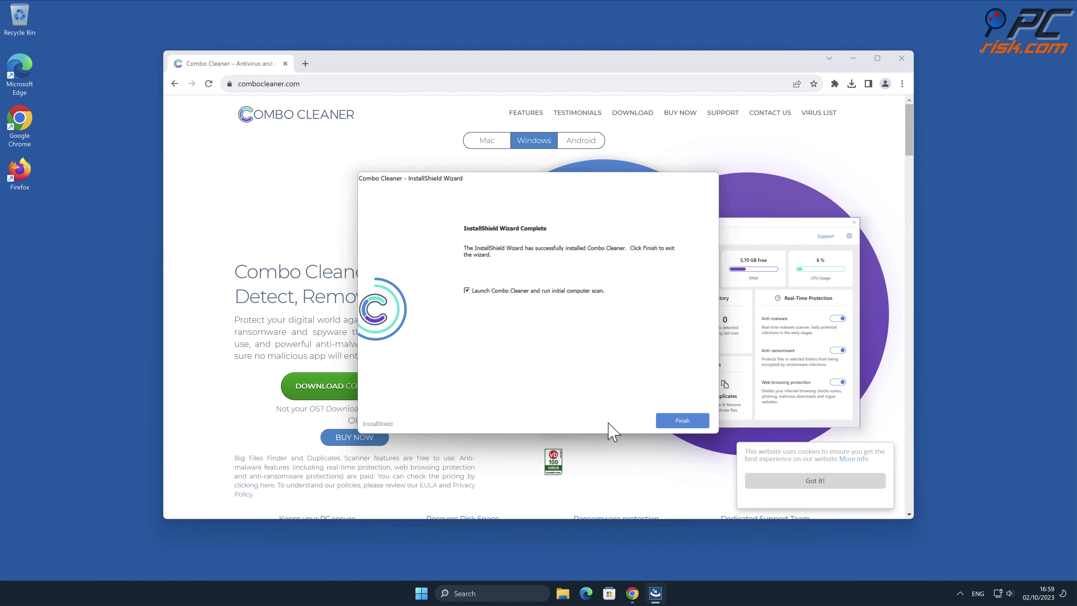
pyautogui.click(688, 421)
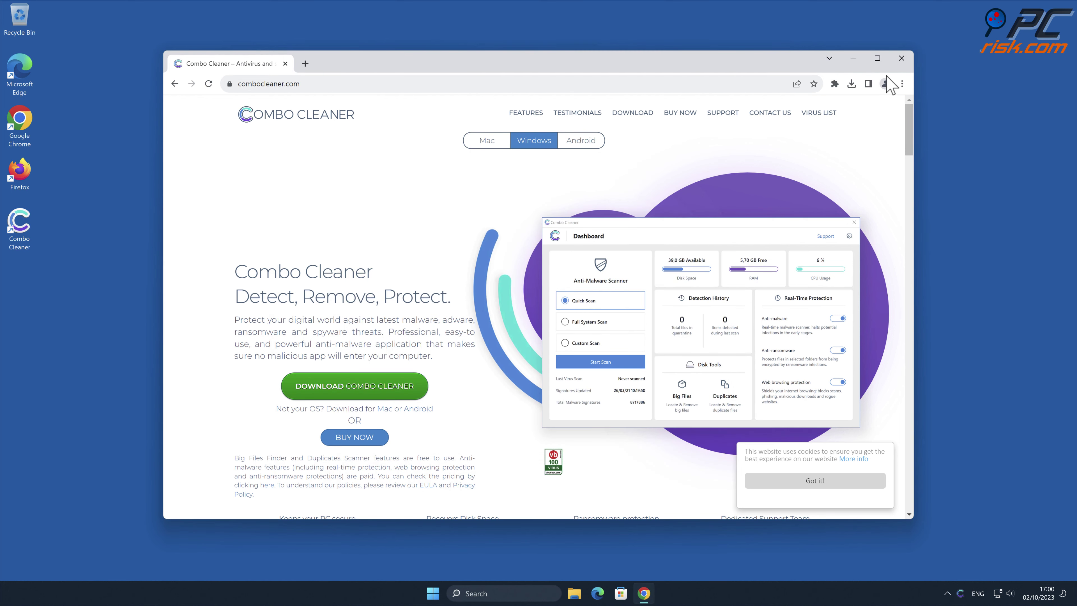
# Step: Close Chrome, then move the Brick PDF Unwanted Extension to Quarantine in Combo Cleaner
pyautogui.click(901, 58)
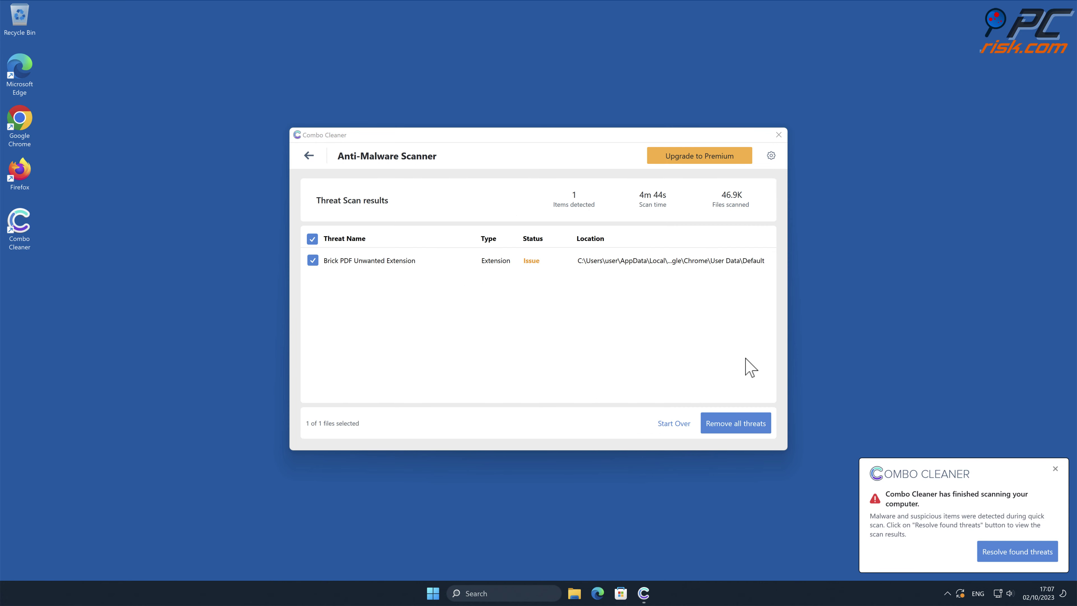
pyautogui.click(740, 423)
pyautogui.click(426, 407)
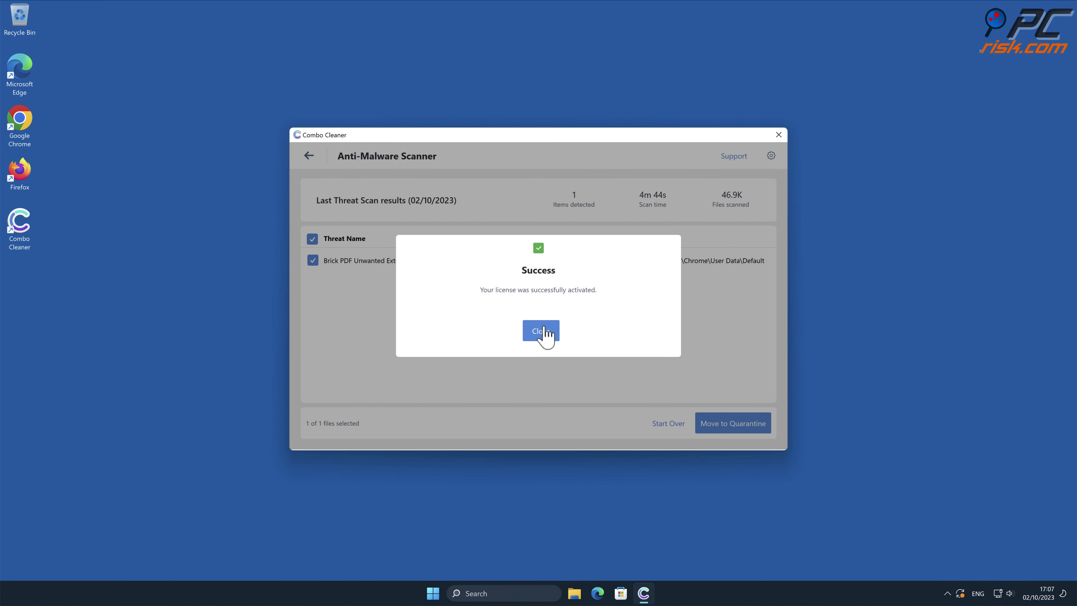
pyautogui.click(541, 331)
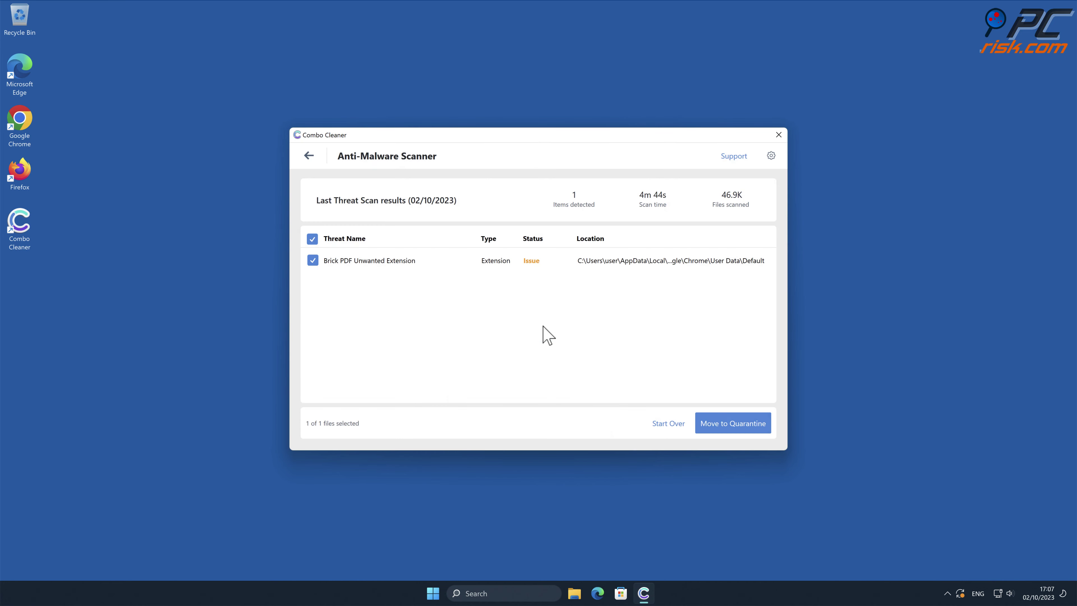
pyautogui.click(751, 423)
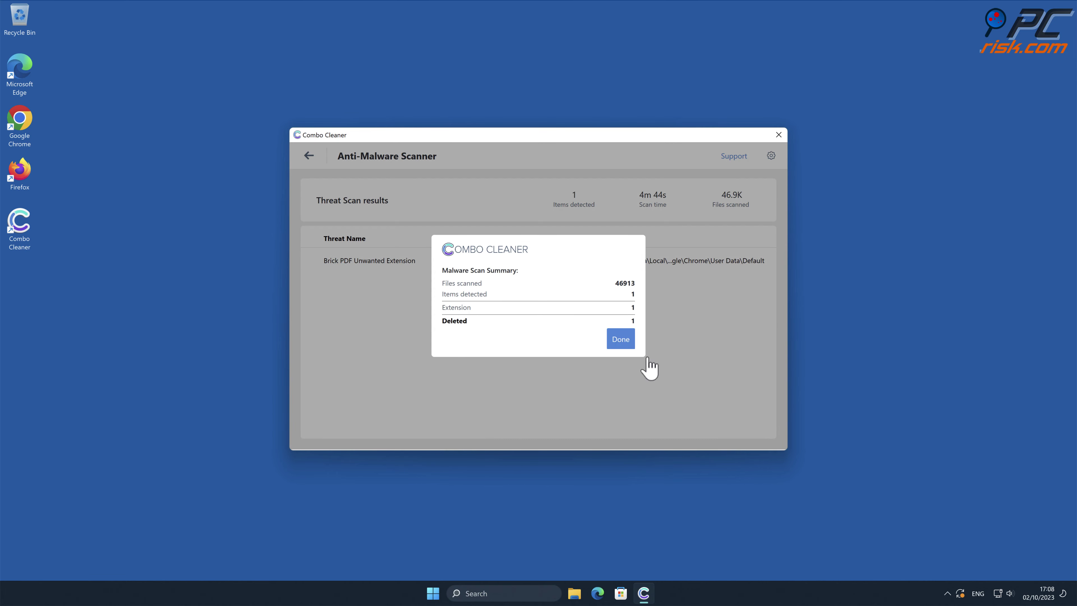
pyautogui.click(618, 339)
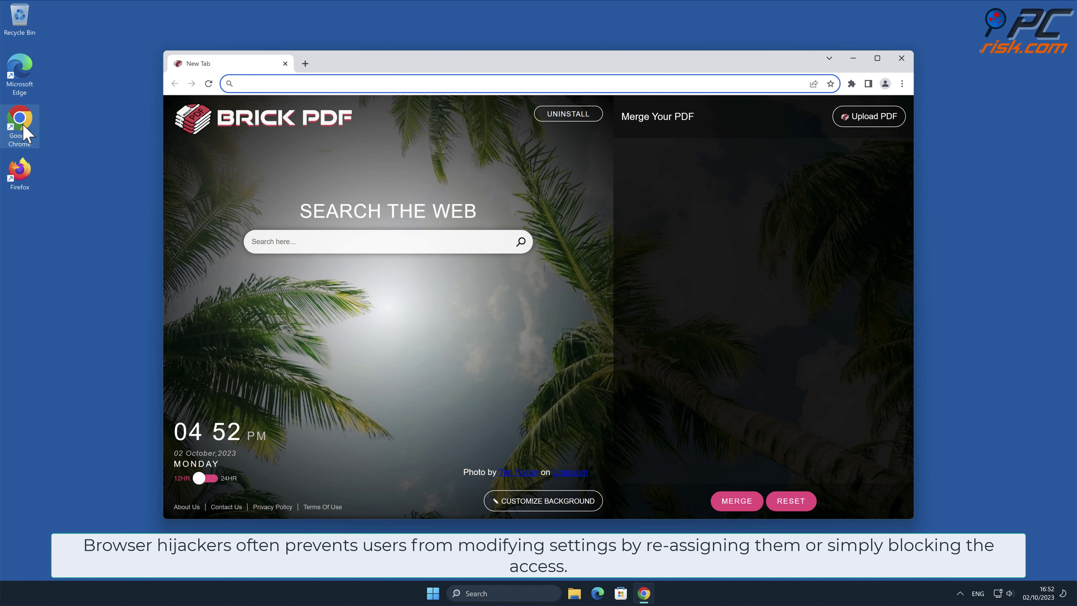
# Step: Remove Brick PDF from Chrome's Extensions page, leaving no extensions installed
pyautogui.click(1000, 211)
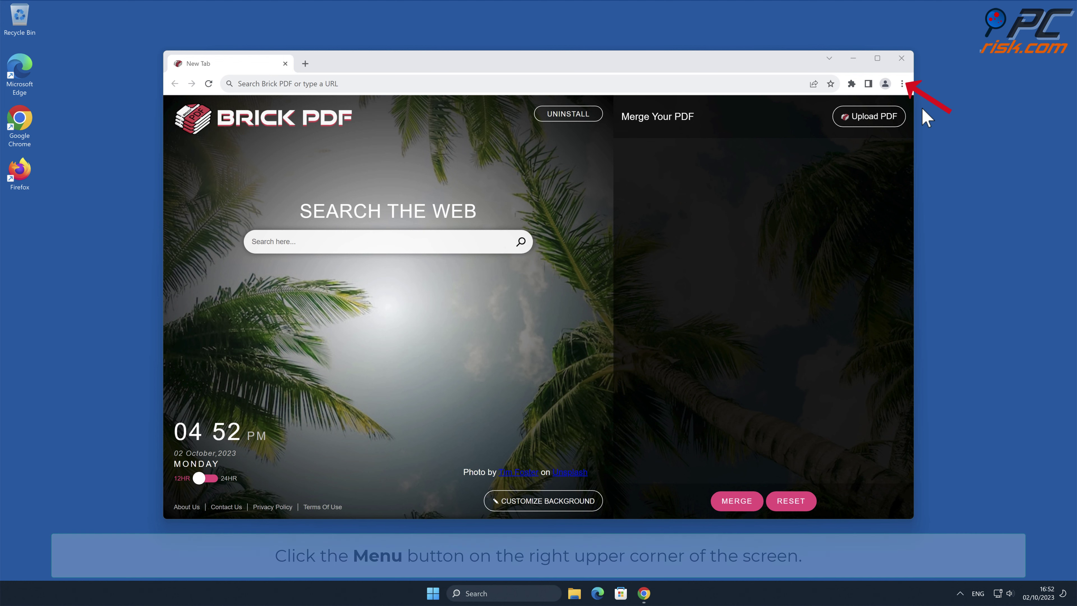
pyautogui.click(902, 83)
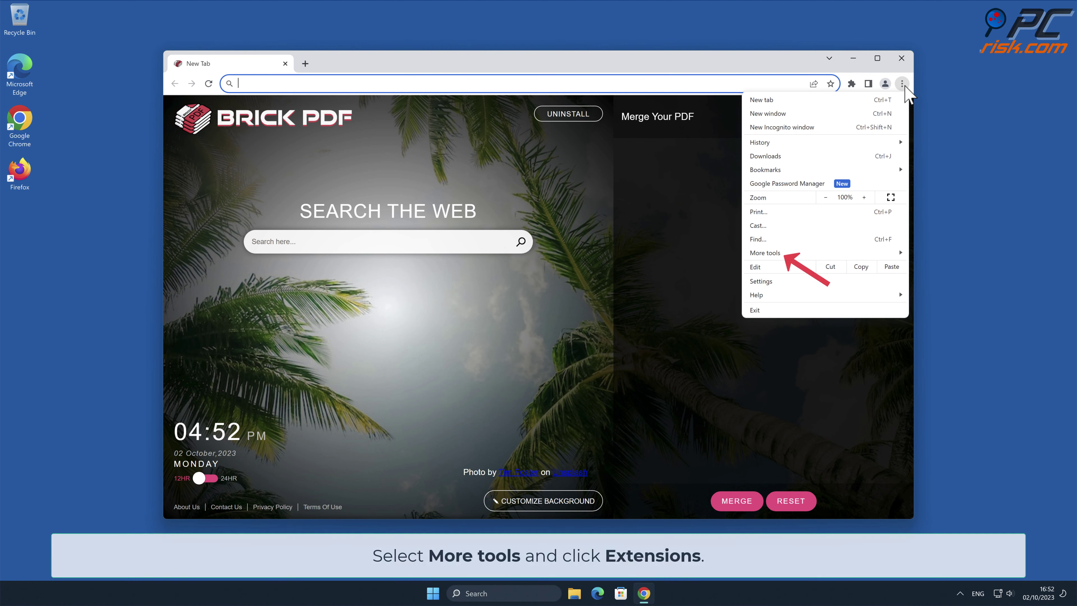
pyautogui.moveTo(826, 253)
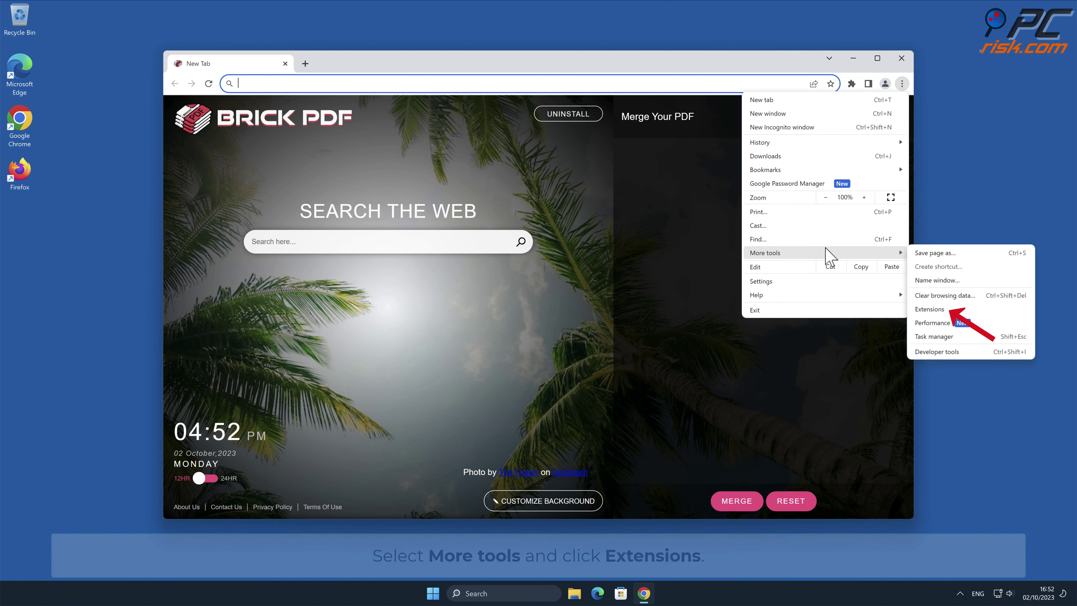
pyautogui.click(925, 308)
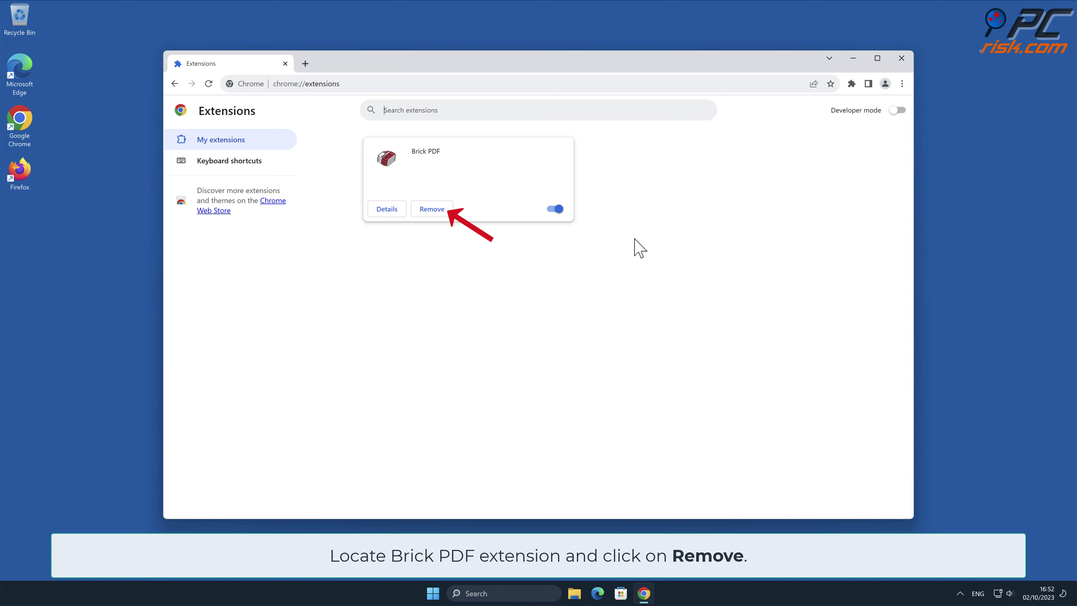
pyautogui.click(440, 215)
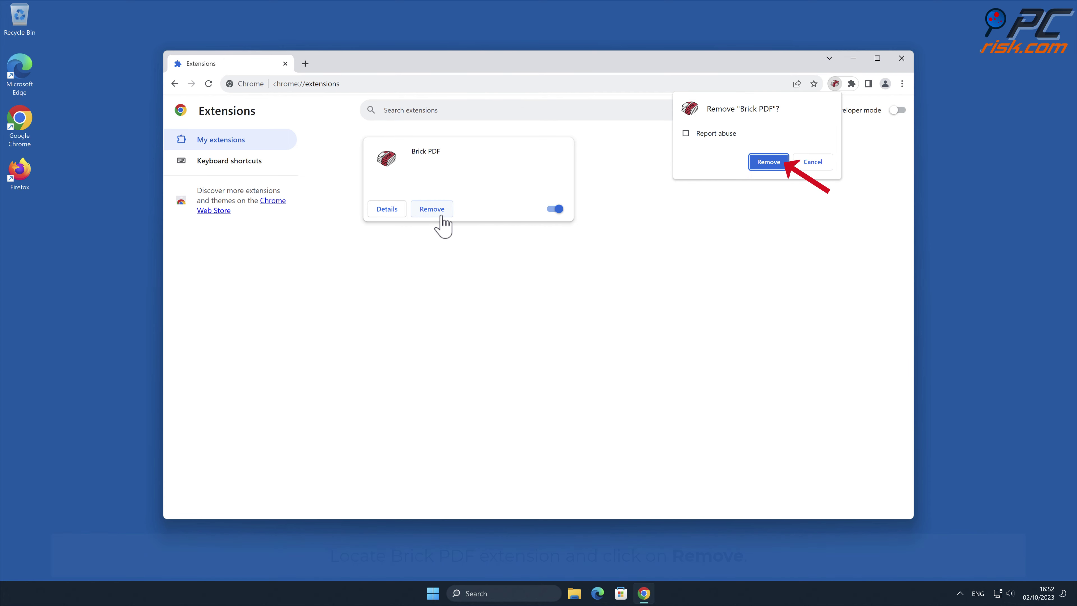
pyautogui.click(770, 166)
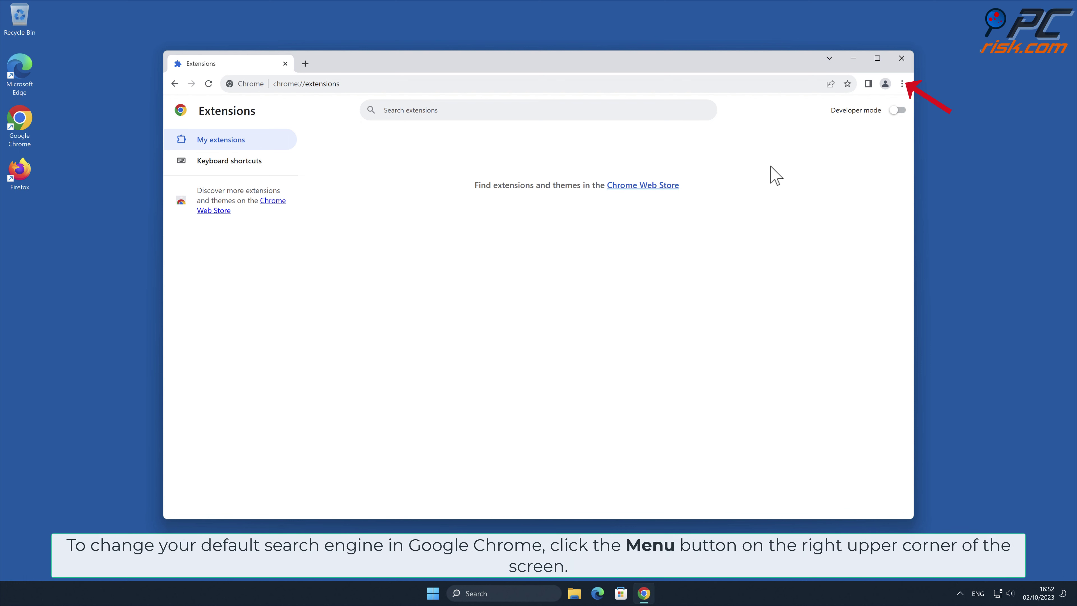
pyautogui.click(901, 83)
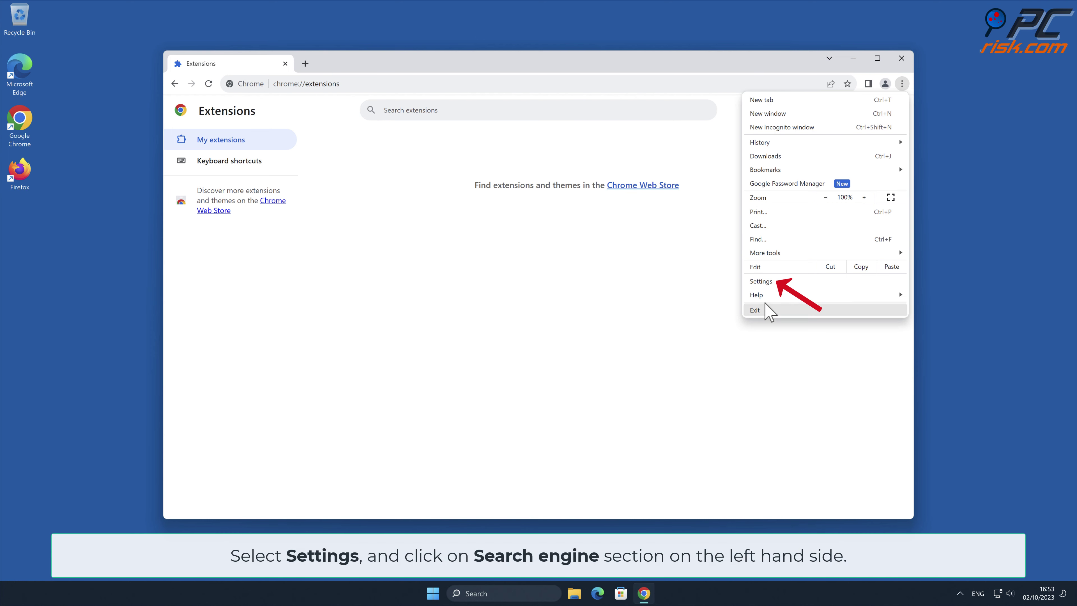
pyautogui.click(774, 285)
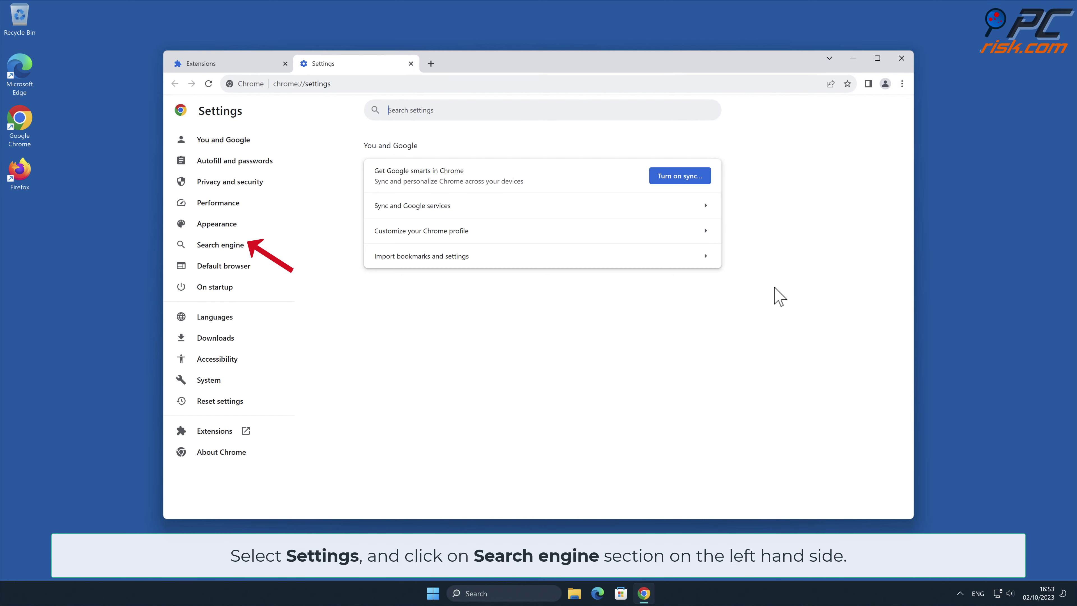
# Step: Under Search engine > Manage search engines, set Google as default and delete Brick PDF
pyautogui.click(256, 248)
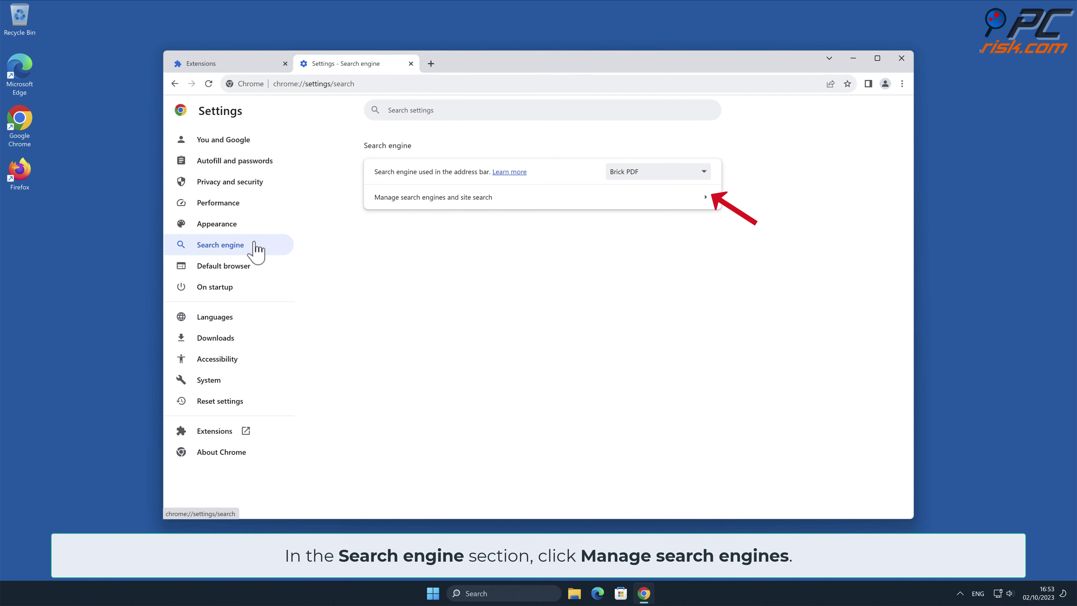
pyautogui.click(701, 198)
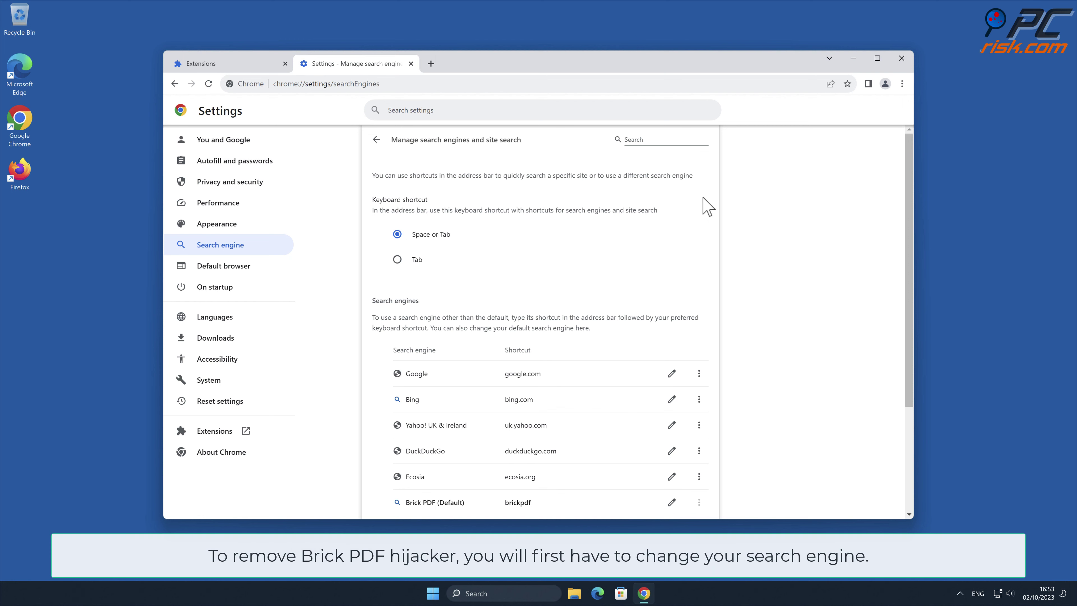
pyautogui.moveTo(908, 175); pyautogui.dragTo(916, 293)
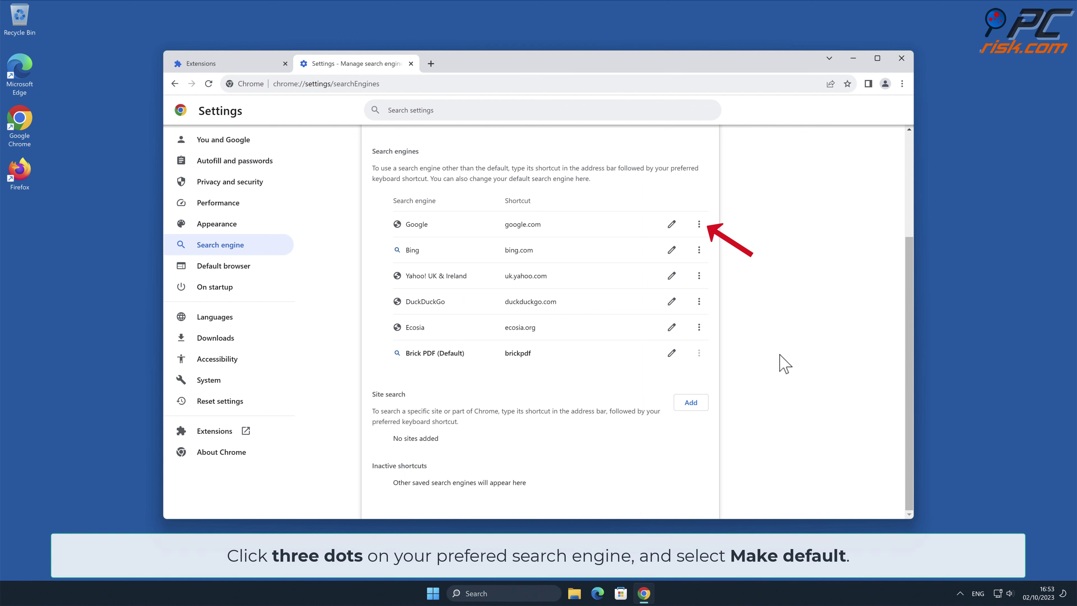
pyautogui.click(699, 225)
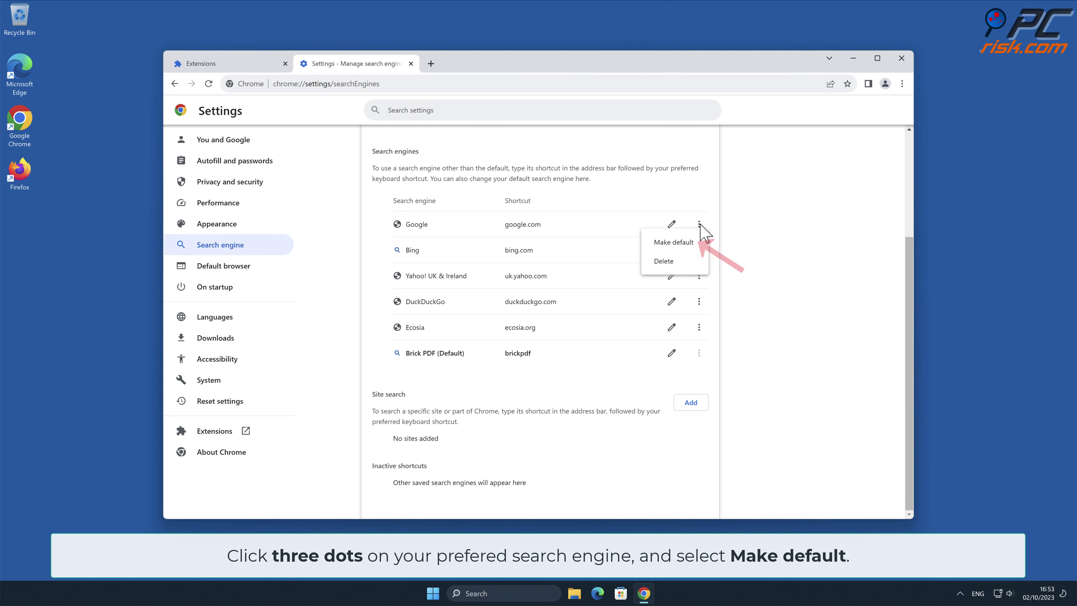
pyautogui.click(693, 243)
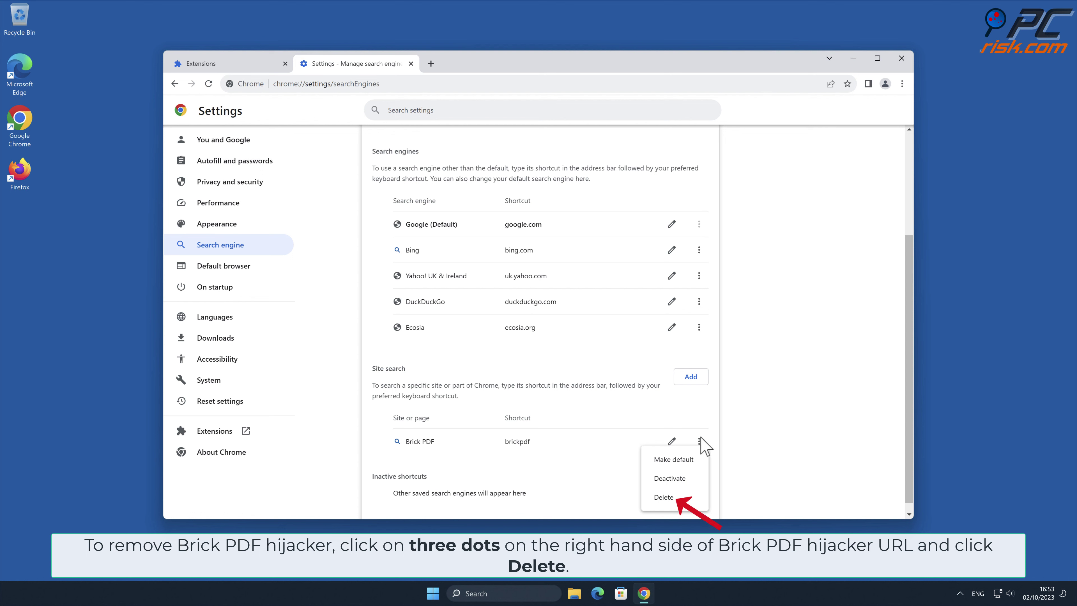
pyautogui.click(684, 497)
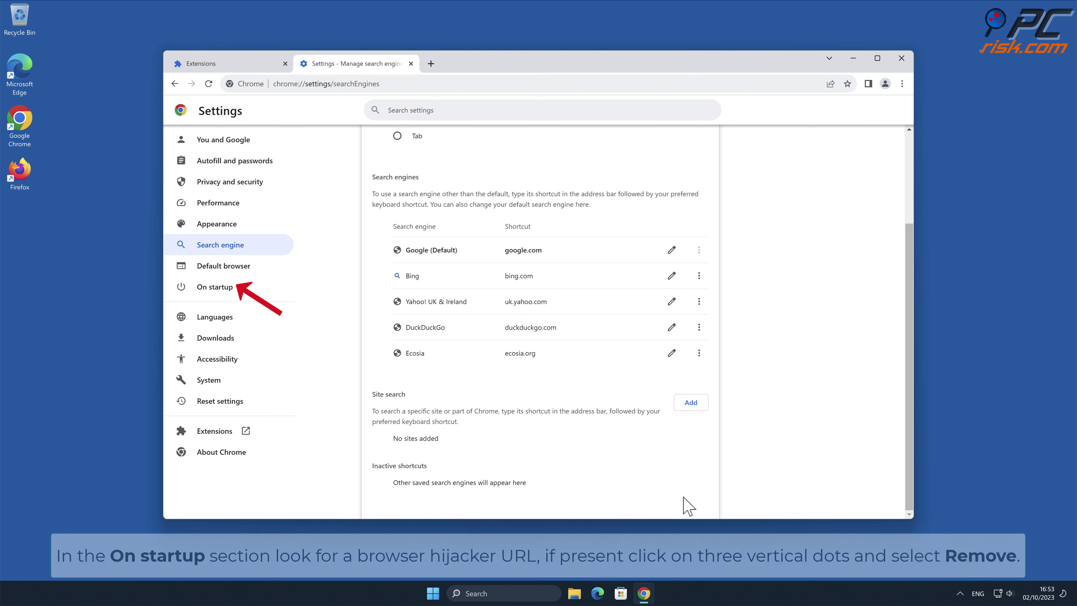
# Step: Remove find.gmysearchup.com from the On startup pages, then close Chrome
pyautogui.click(242, 292)
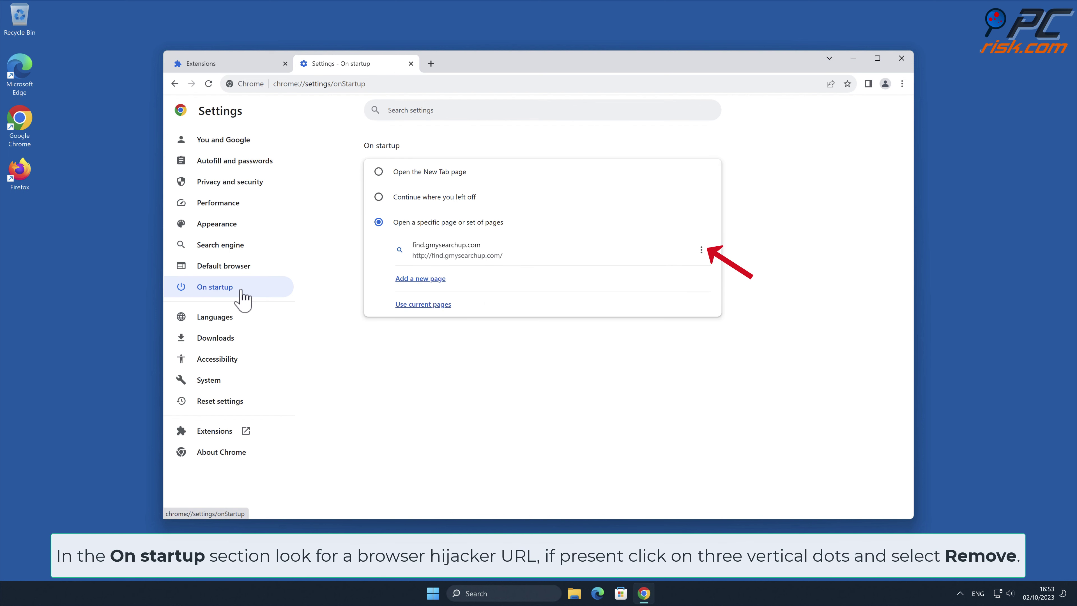
pyautogui.click(701, 250)
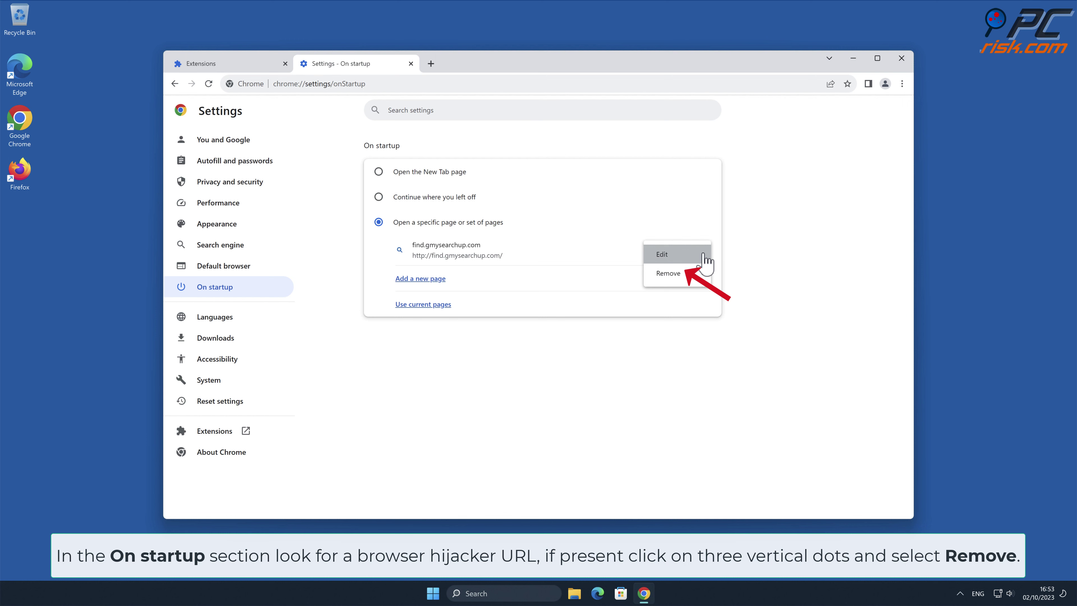
pyautogui.click(695, 278)
pyautogui.click(901, 58)
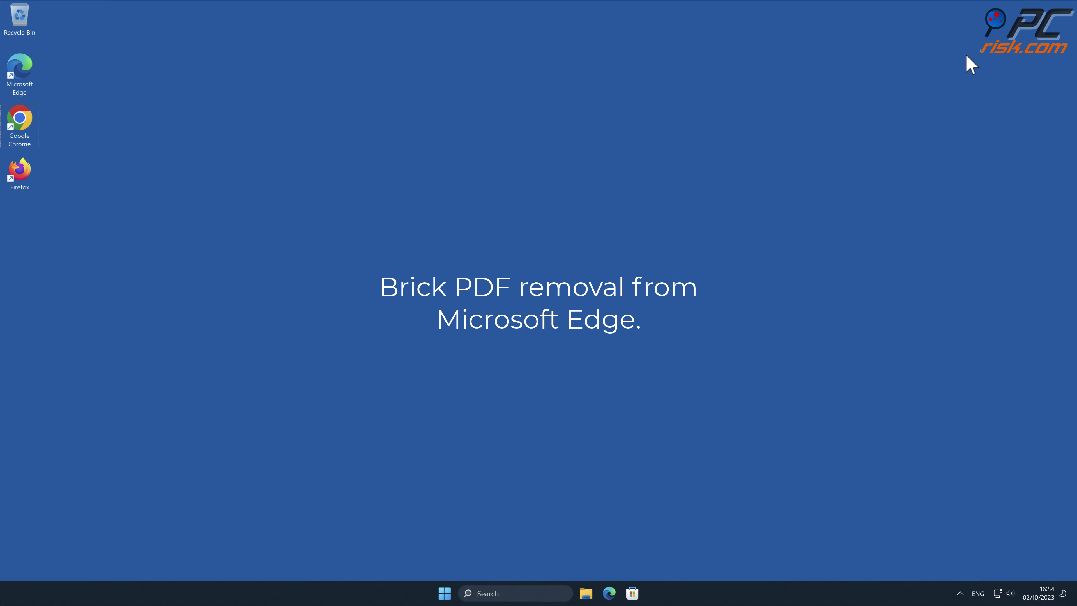
# Step: Launch Edge, go to Manage extensions, and remove Brick PDF, confirming the prompt
pyautogui.doubleClick(26, 74)
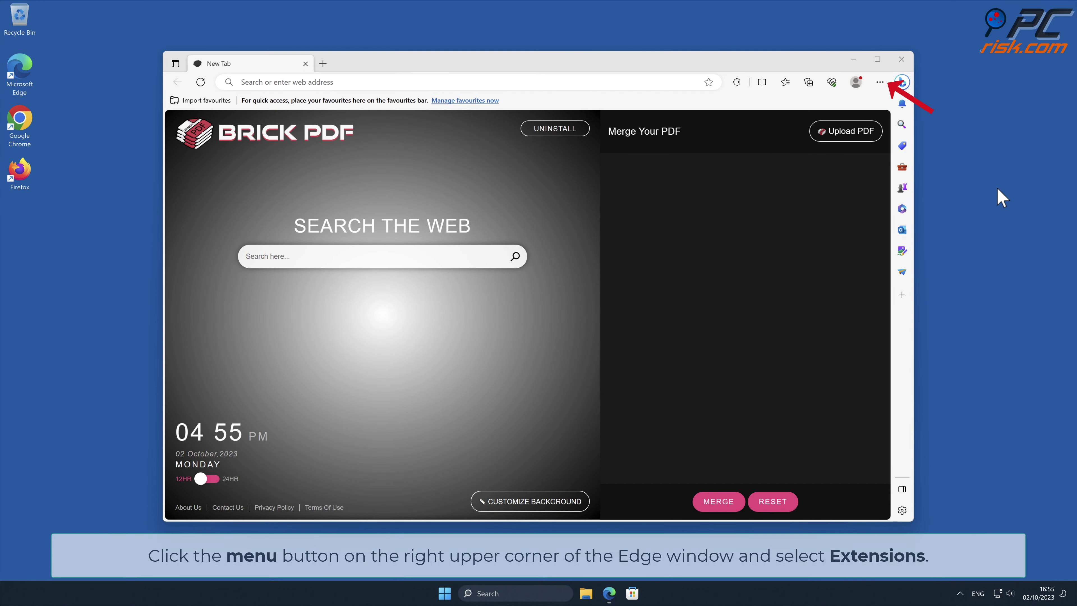
pyautogui.click(880, 82)
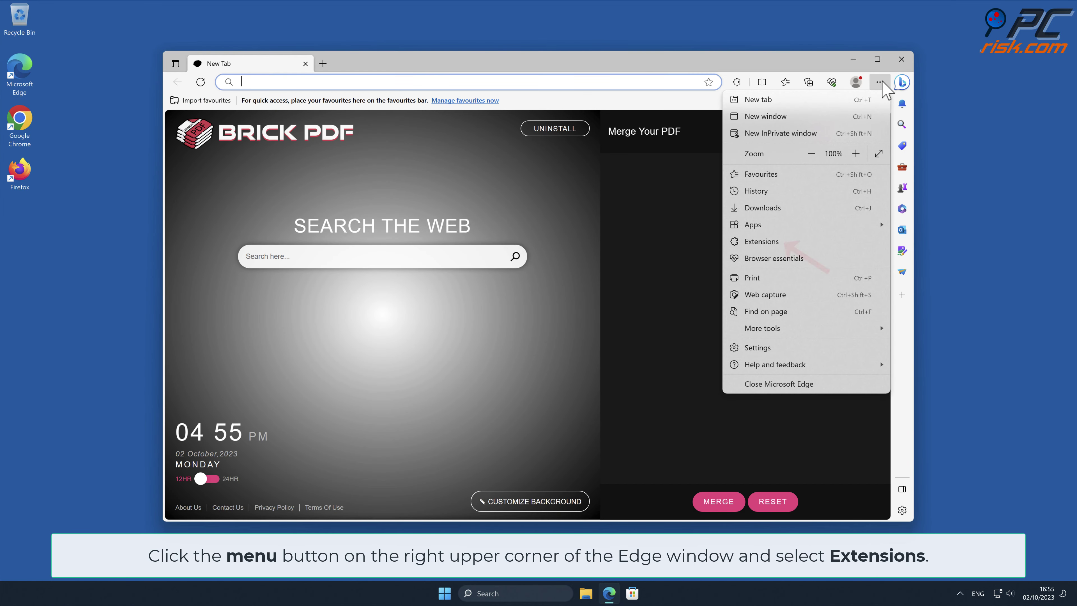
pyautogui.click(778, 244)
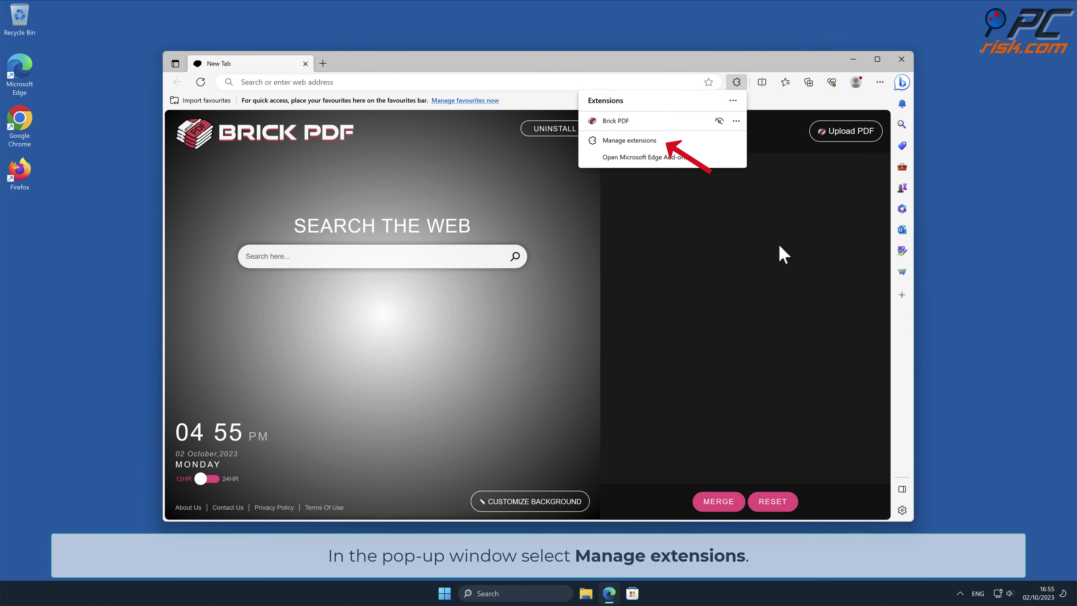
pyautogui.click(653, 141)
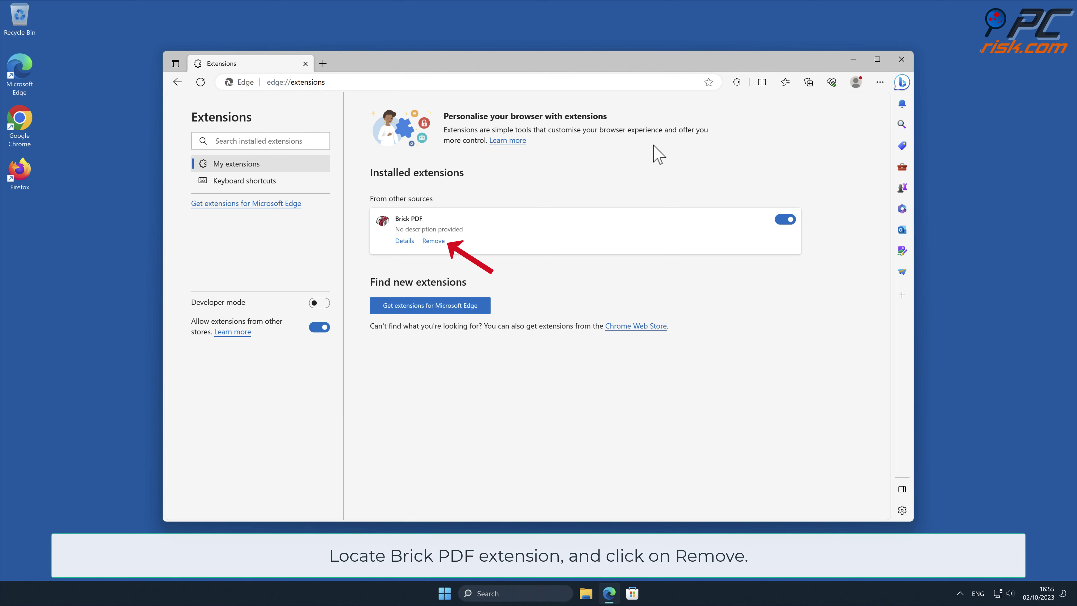
pyautogui.click(433, 240)
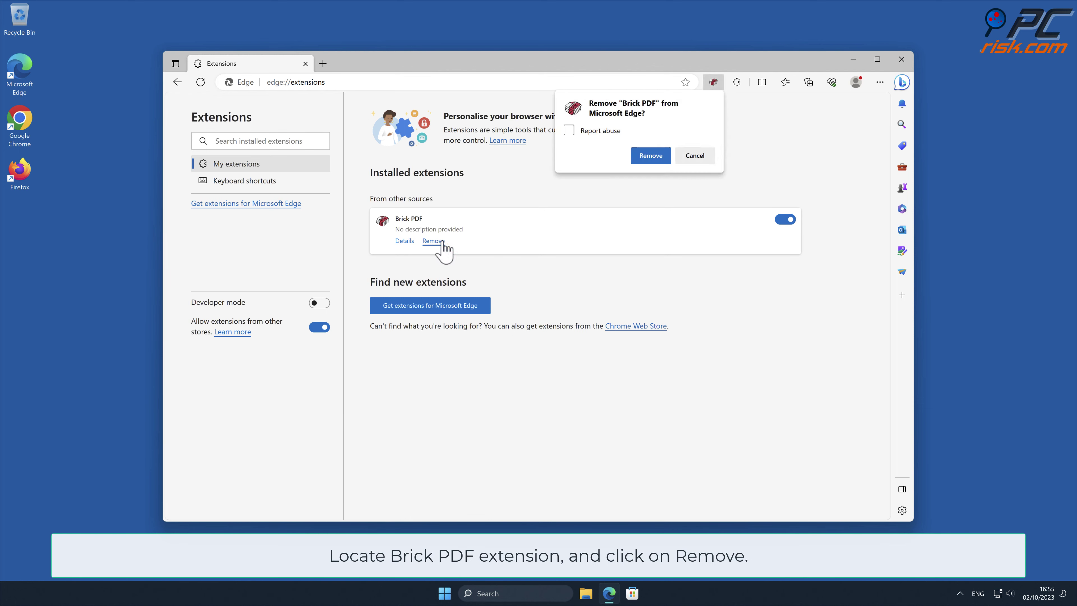
pyautogui.click(655, 158)
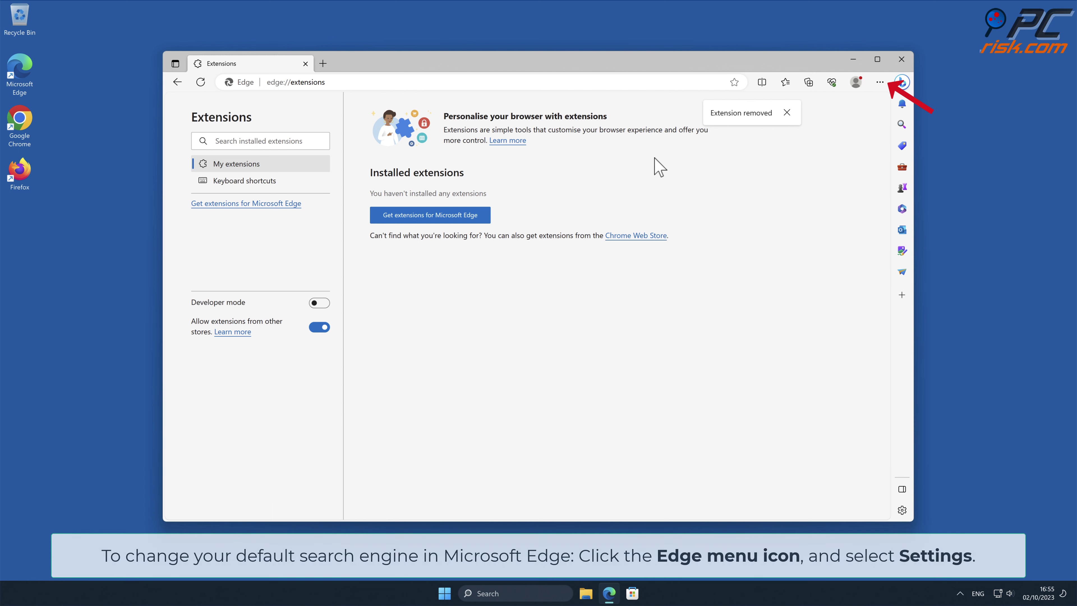
# Step: Open Edge's search engine list under Privacy, search and services > Address bar and search
pyautogui.click(880, 82)
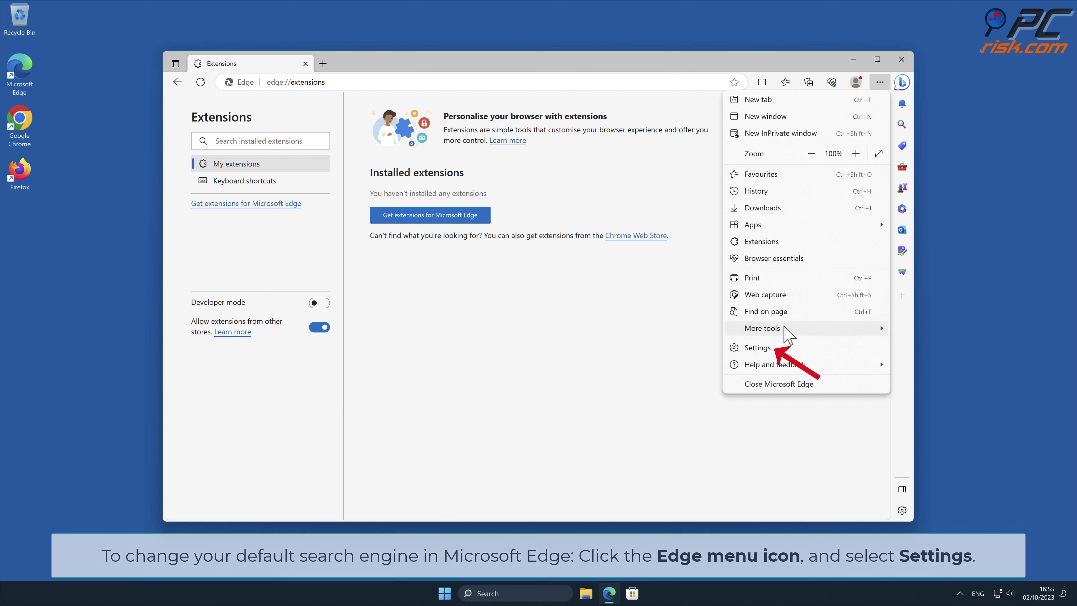
pyautogui.click(774, 348)
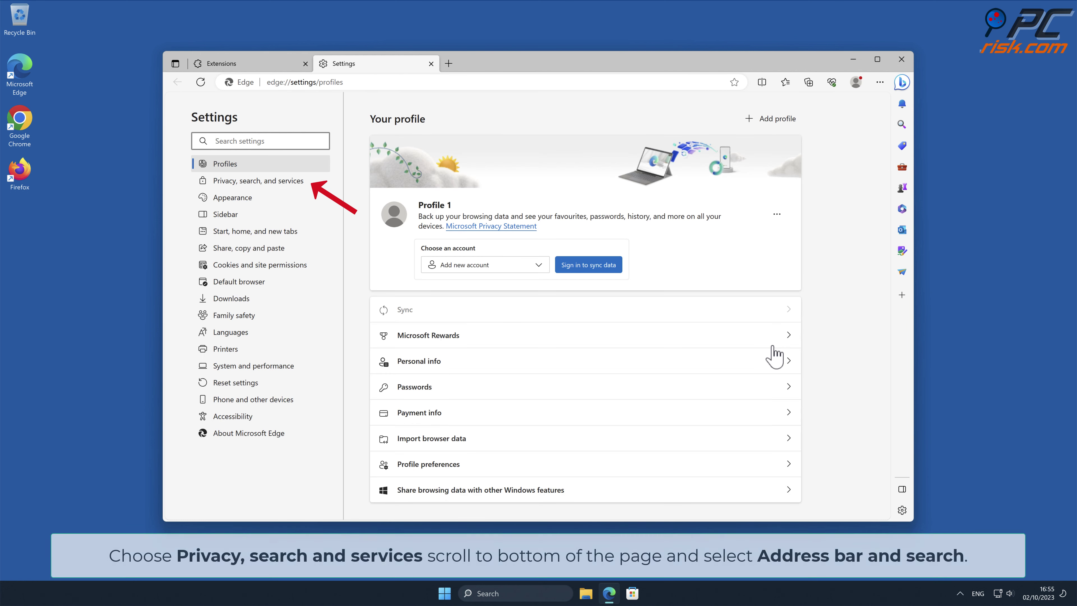
pyautogui.click(290, 183)
pyautogui.moveTo(887, 157); pyautogui.dragTo(890, 475)
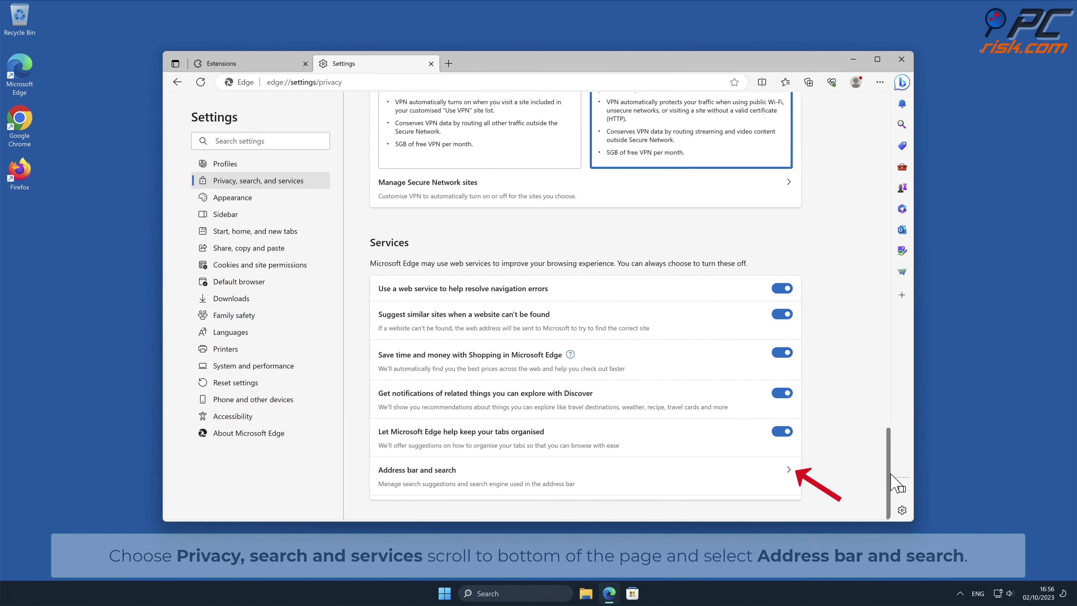
pyautogui.click(793, 474)
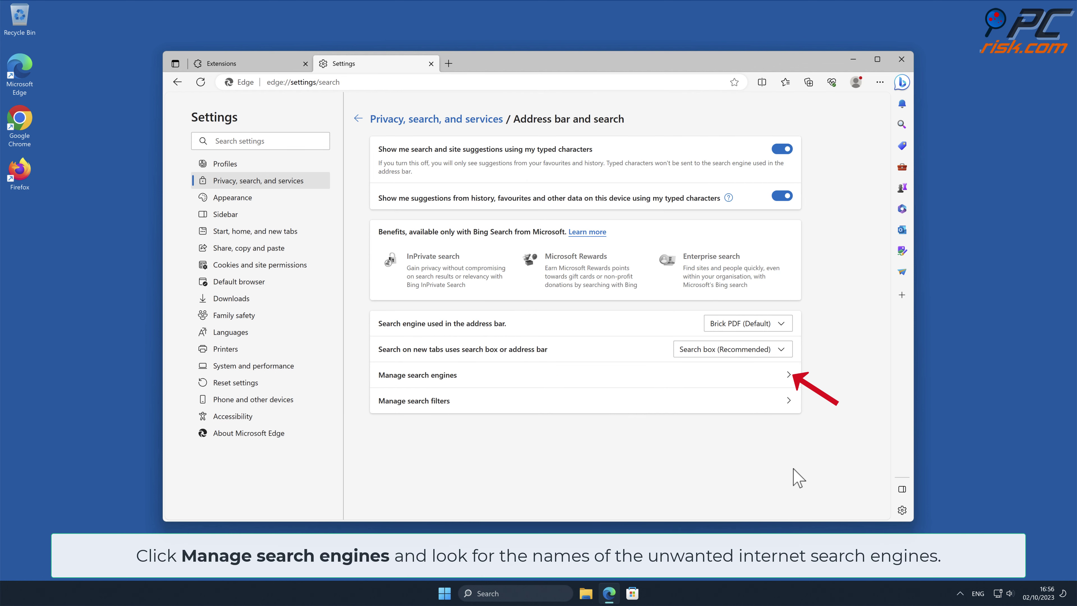
pyautogui.click(792, 378)
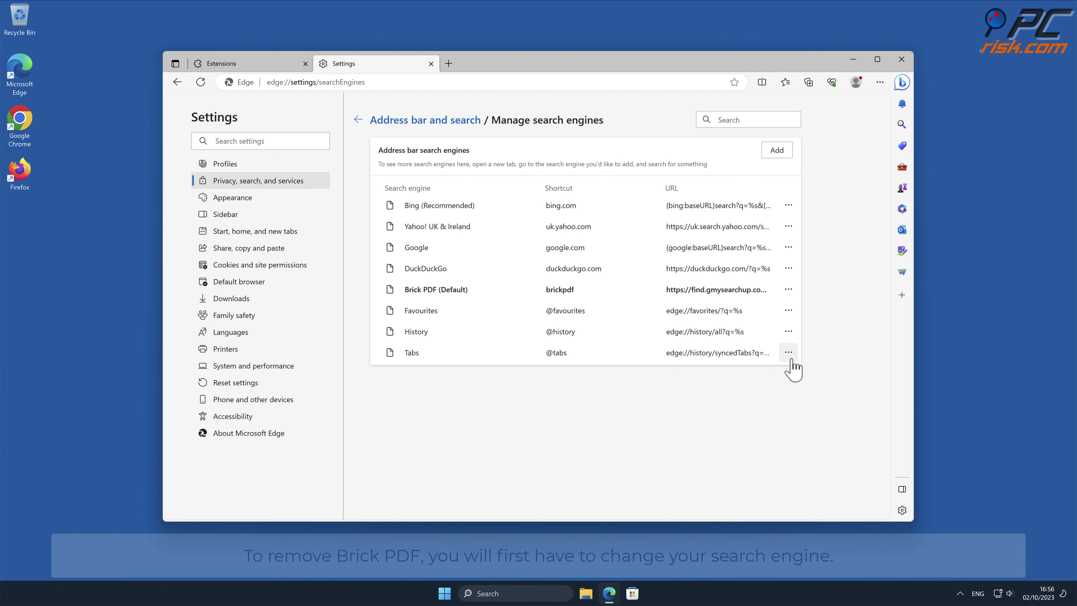
# Step: Make Bing the default search engine and remove the Brick PDF engine
pyautogui.click(787, 290)
pyautogui.click(864, 298)
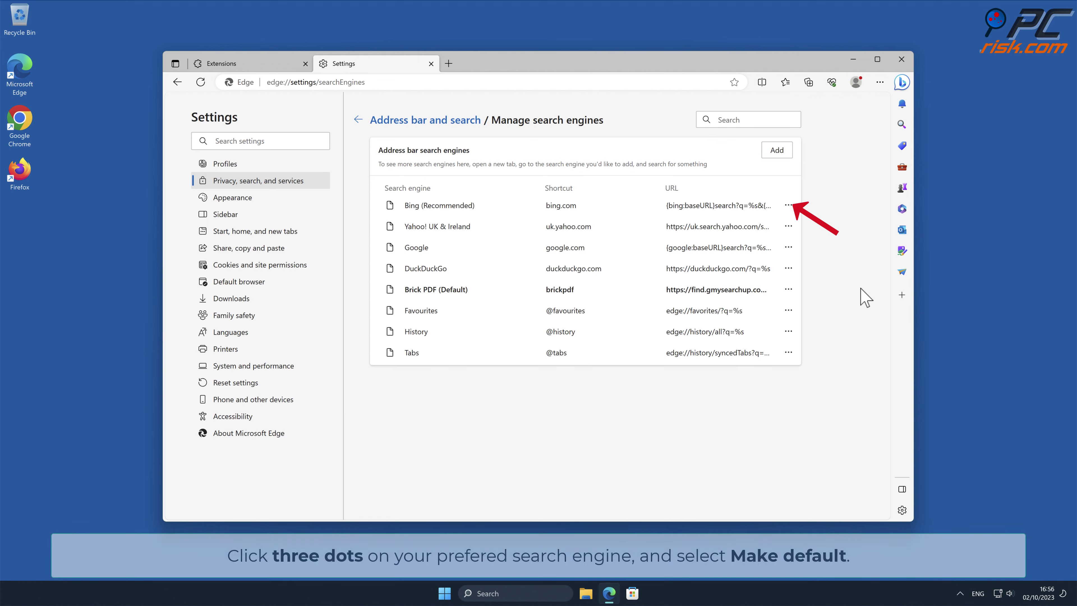
pyautogui.click(789, 206)
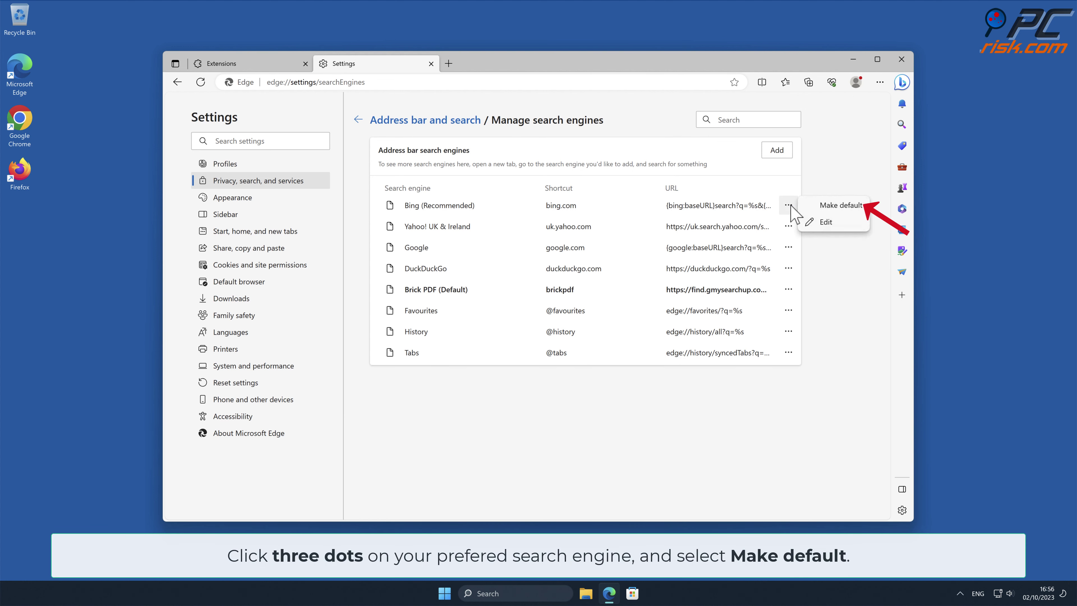
pyautogui.click(835, 206)
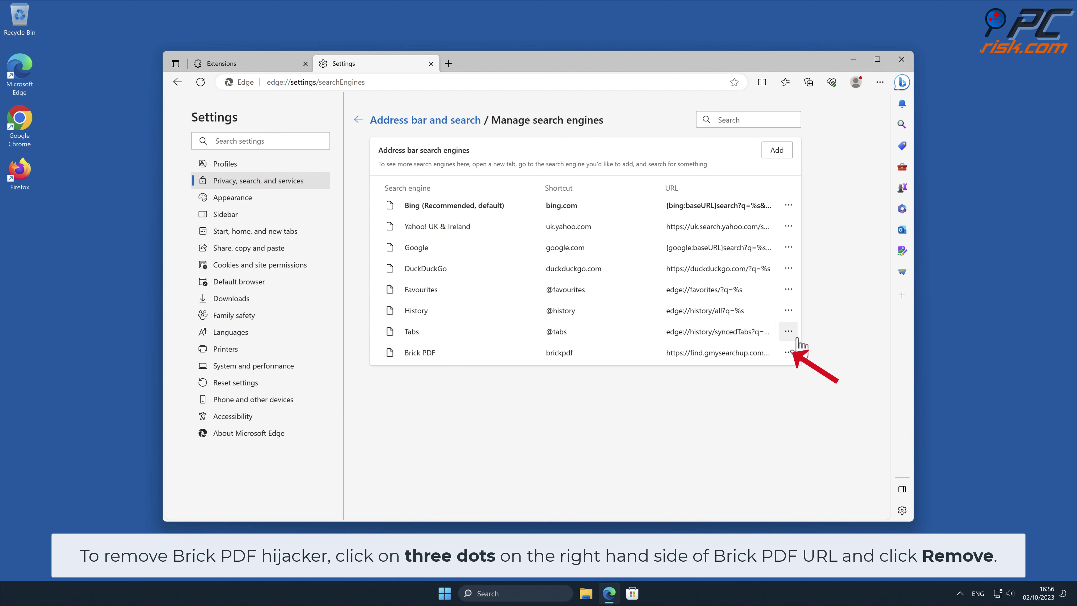
pyautogui.click(789, 352)
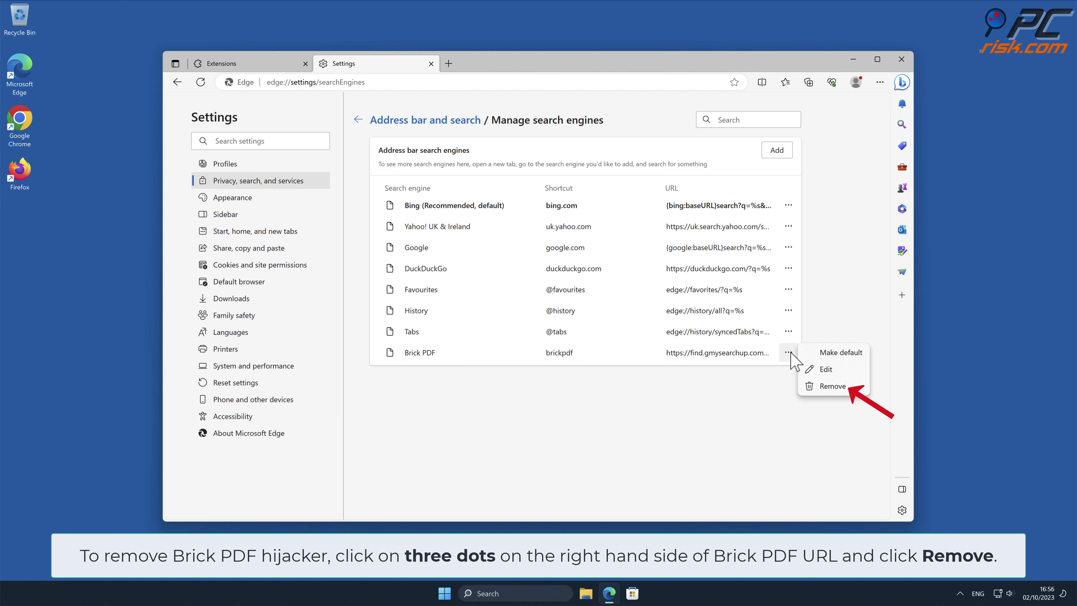
pyautogui.click(832, 387)
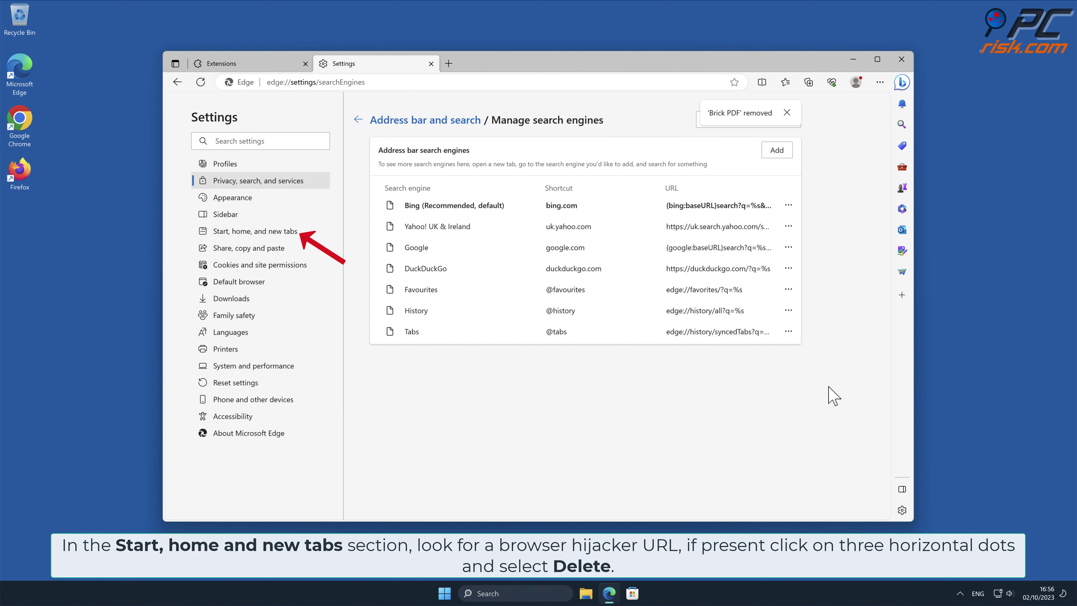
# Step: Delete the find.gmysearchup.com startup page in Start, home, and new tabs, then close Edge
pyautogui.click(297, 233)
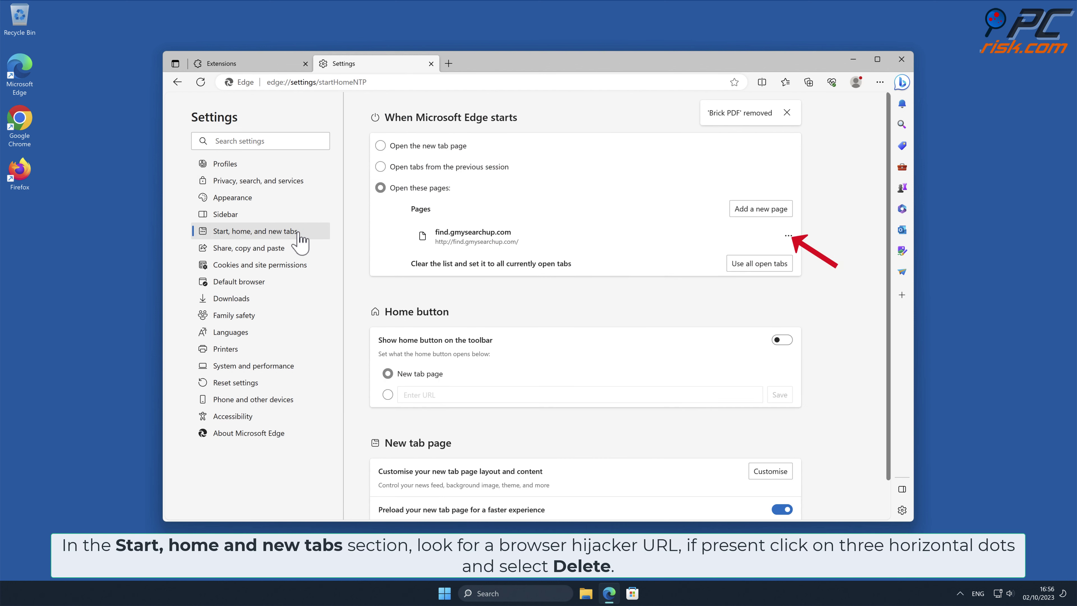
pyautogui.click(786, 238)
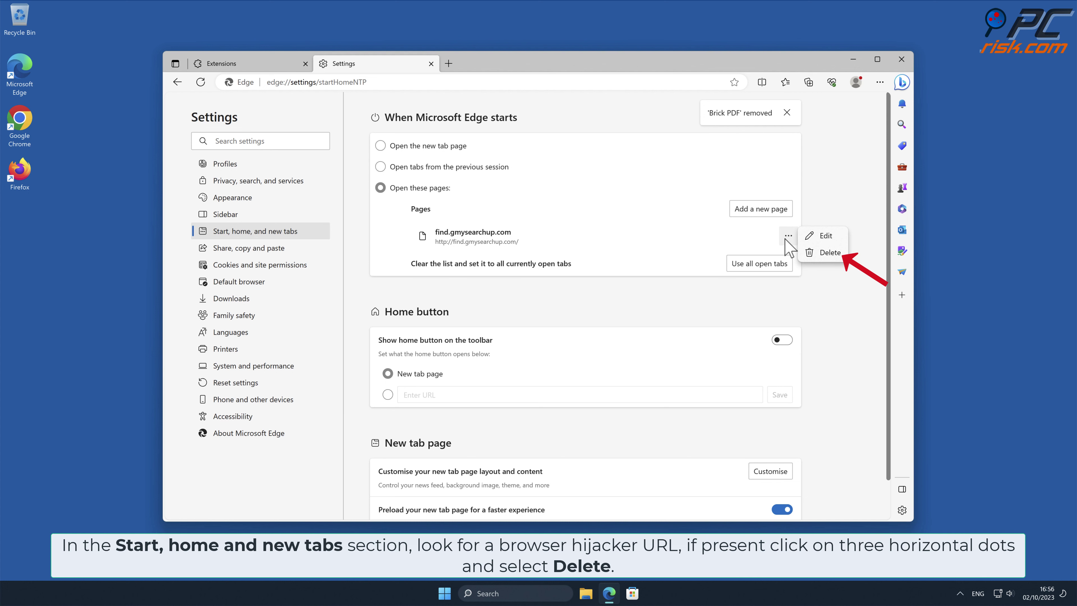
pyautogui.click(808, 247)
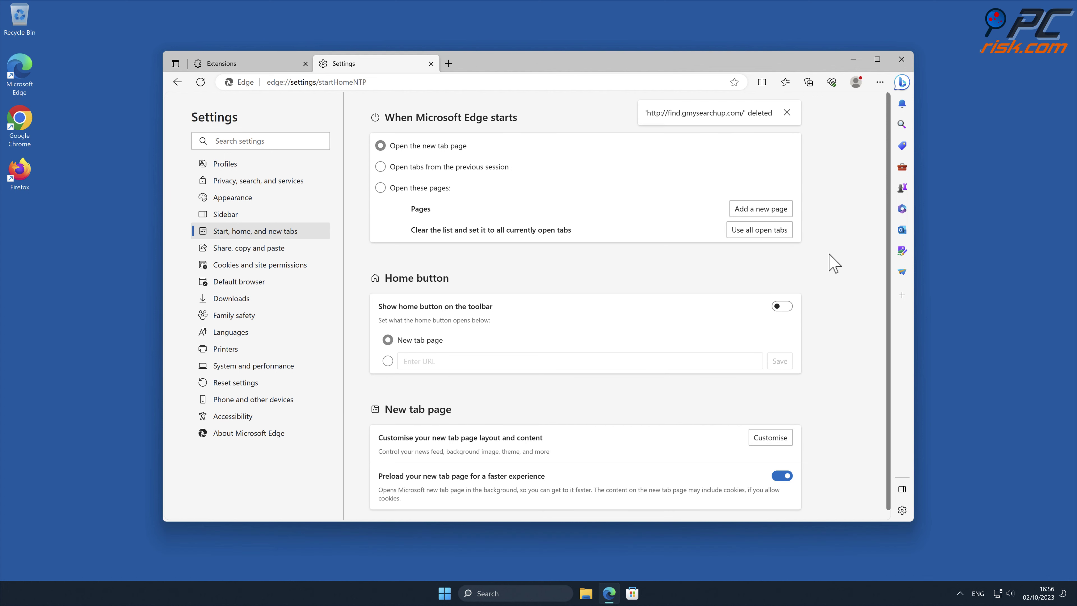
pyautogui.click(910, 60)
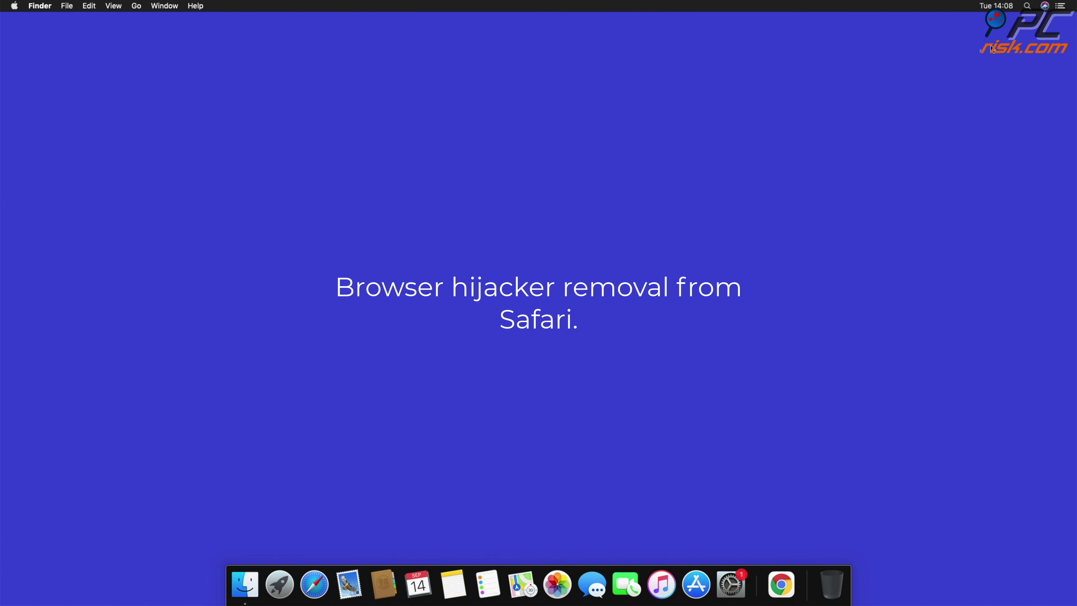
# Step: Launch Safari and show its Extensions preferences
pyautogui.click(314, 584)
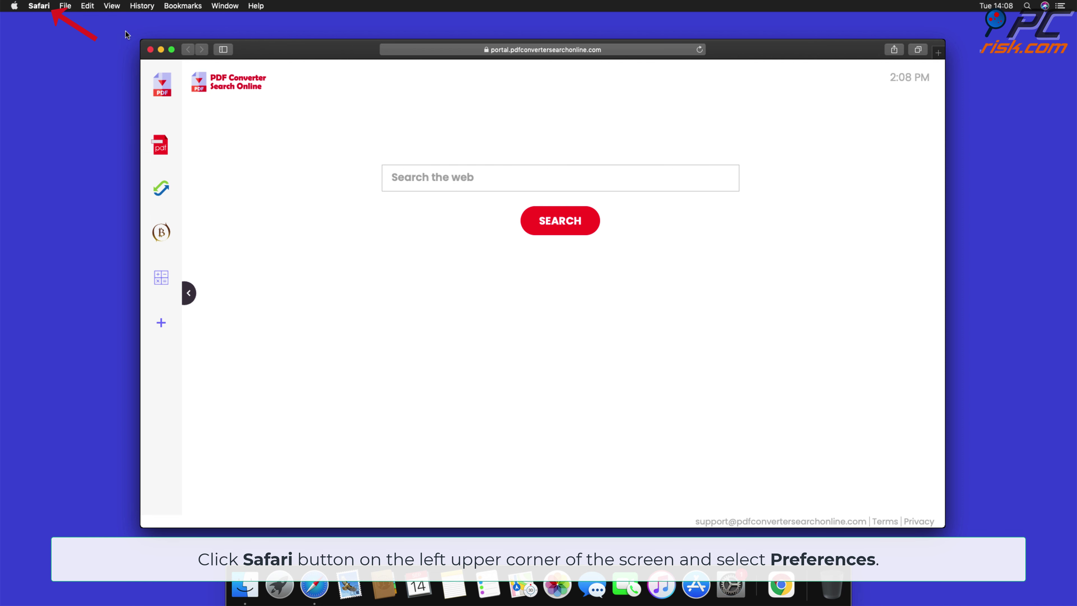
pyautogui.click(39, 5)
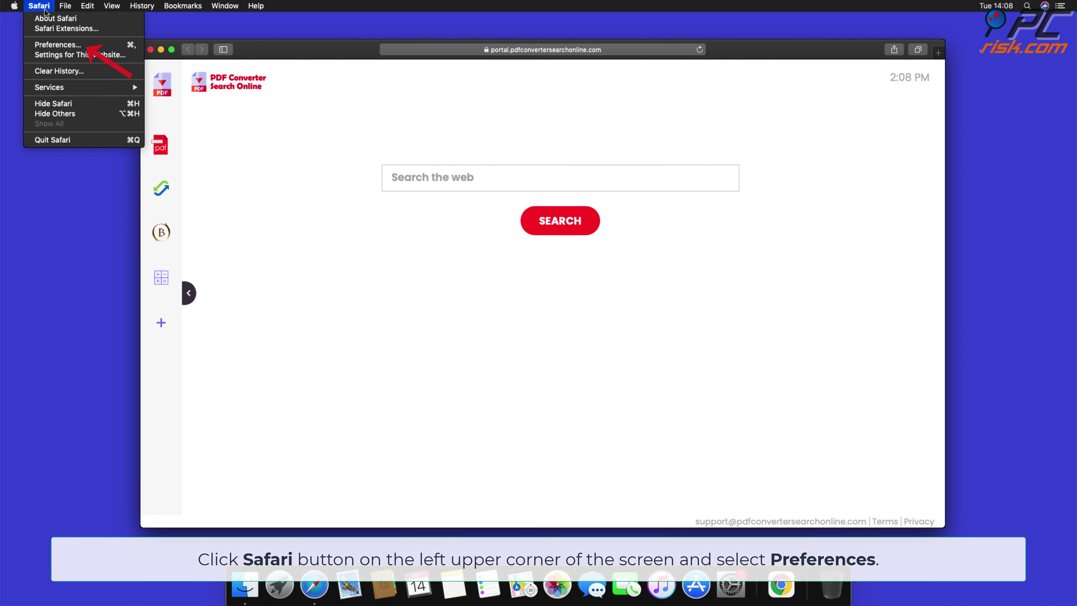
pyautogui.click(58, 45)
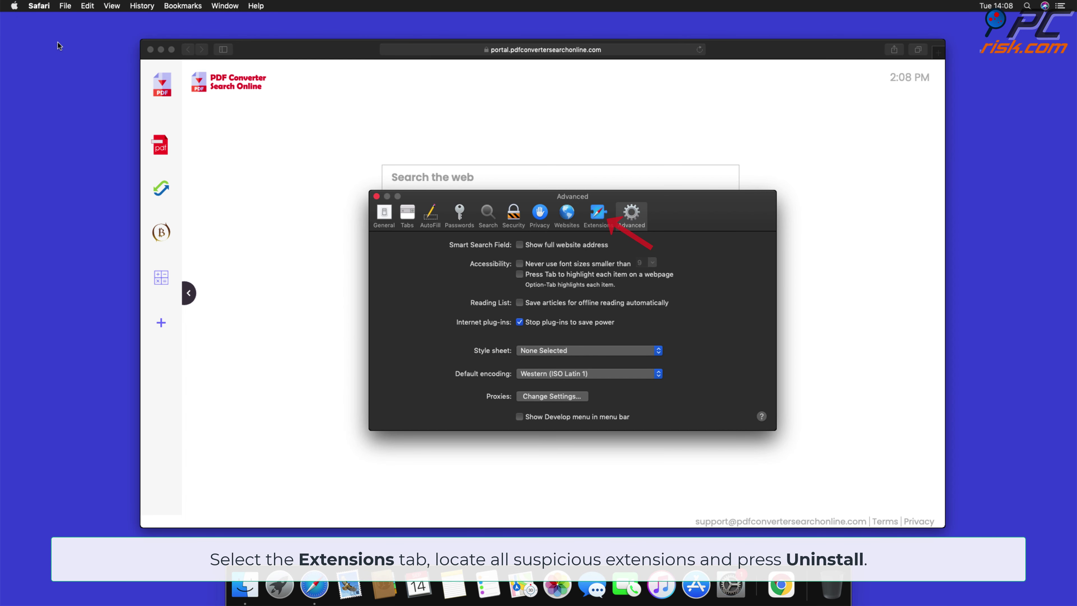
pyautogui.click(596, 223)
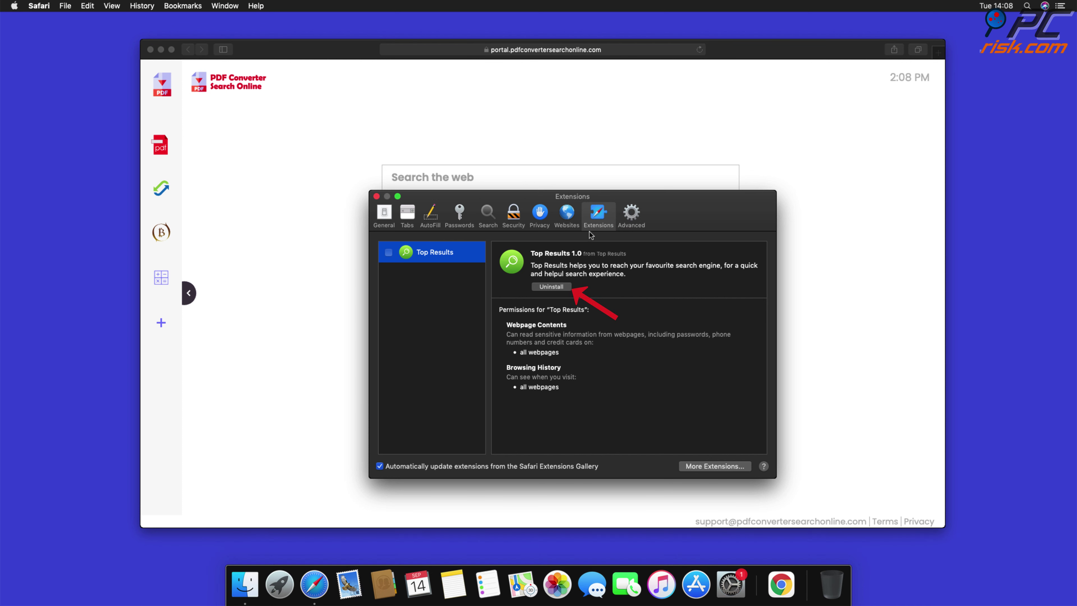
# Step: Uninstall the Top Results extension and move its app from Applications to the Trash
pyautogui.click(551, 287)
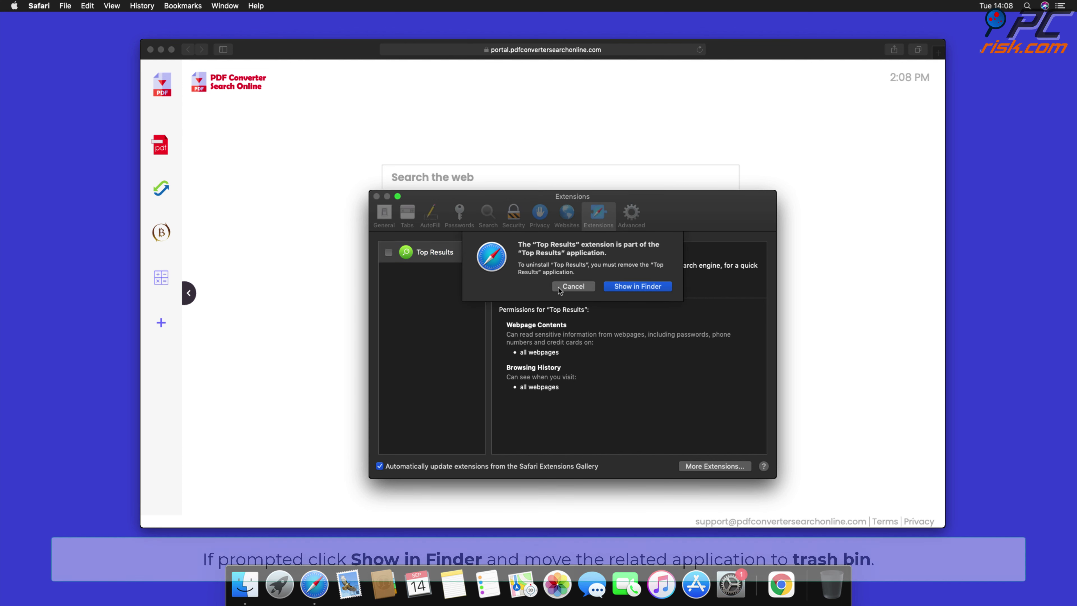
pyautogui.click(632, 287)
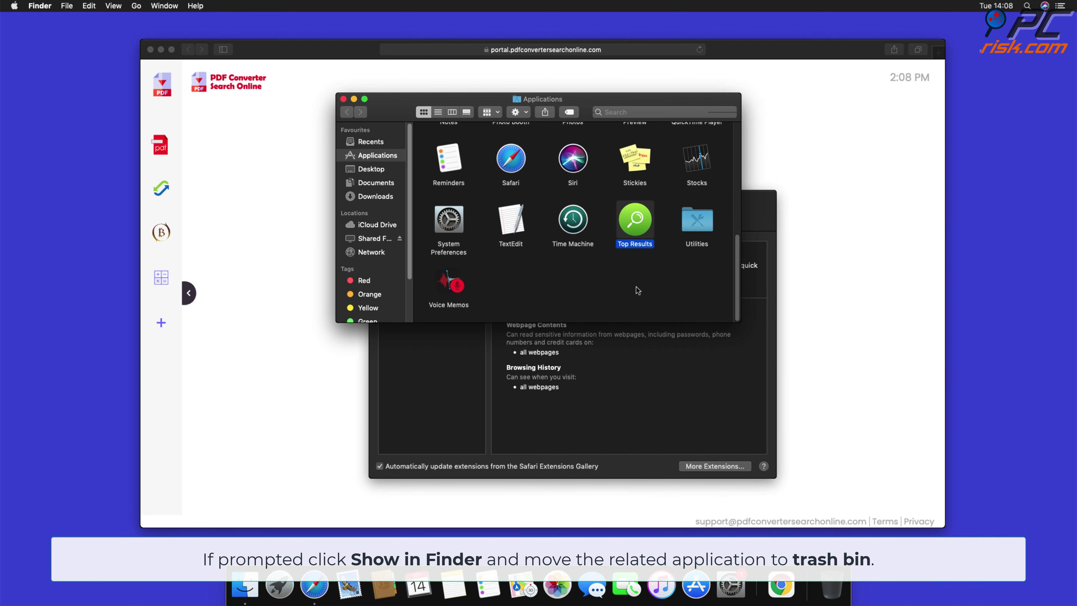
pyautogui.moveTo(634, 220); pyautogui.dragTo(835, 587)
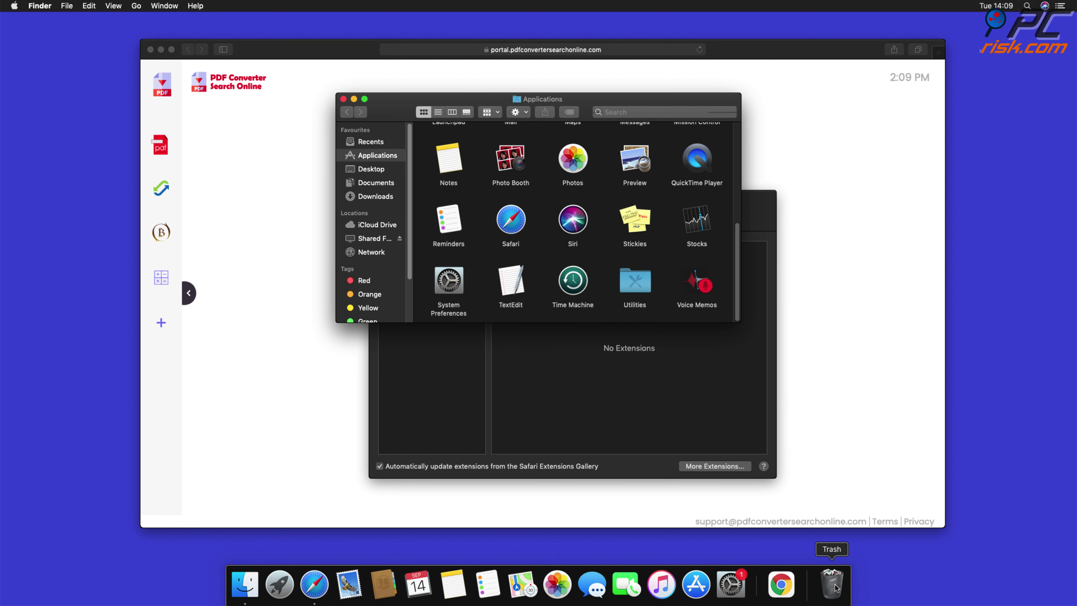
pyautogui.click(343, 99)
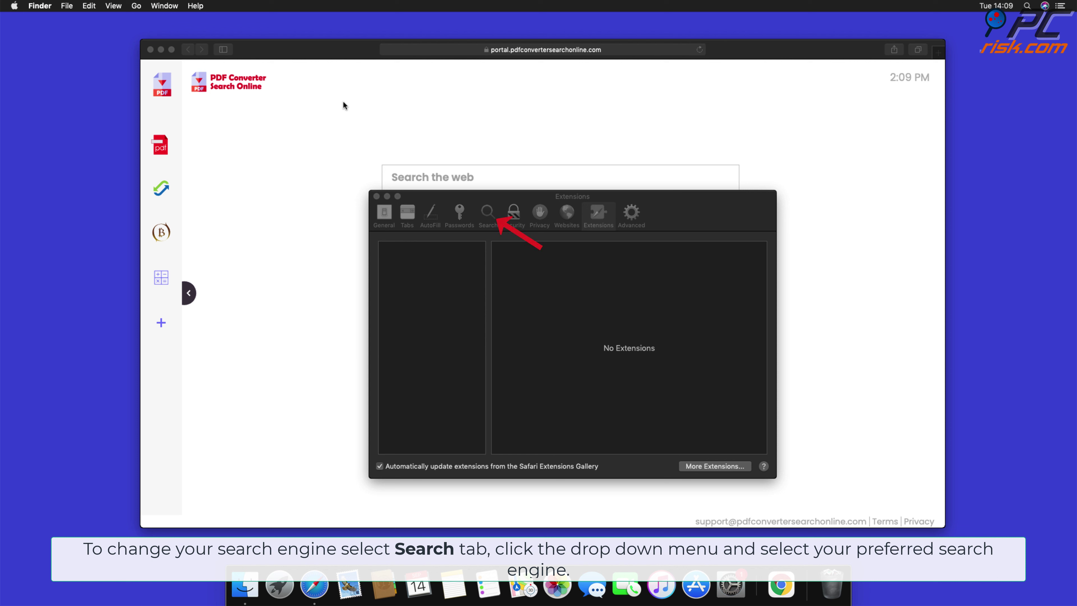
# Step: Set Safari's search engine to Google
pyautogui.click(488, 216)
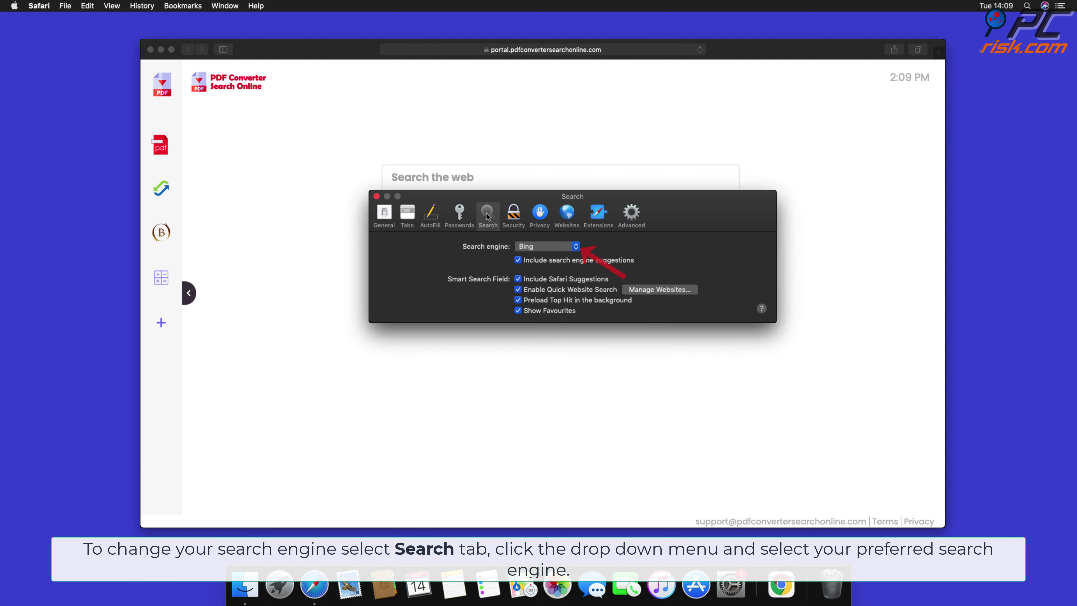
pyautogui.click(576, 247)
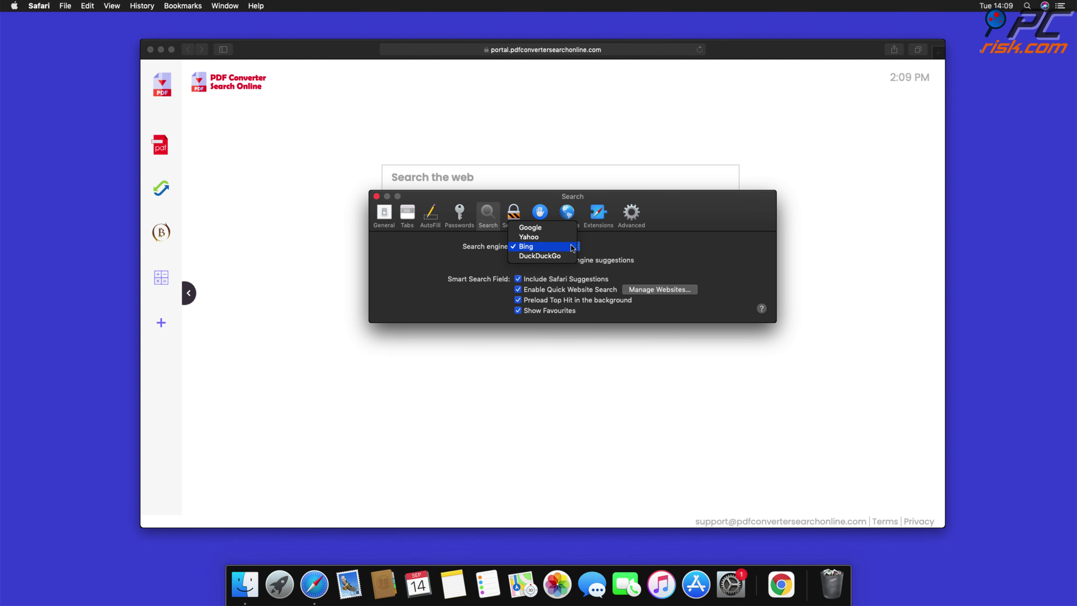
pyautogui.click(540, 228)
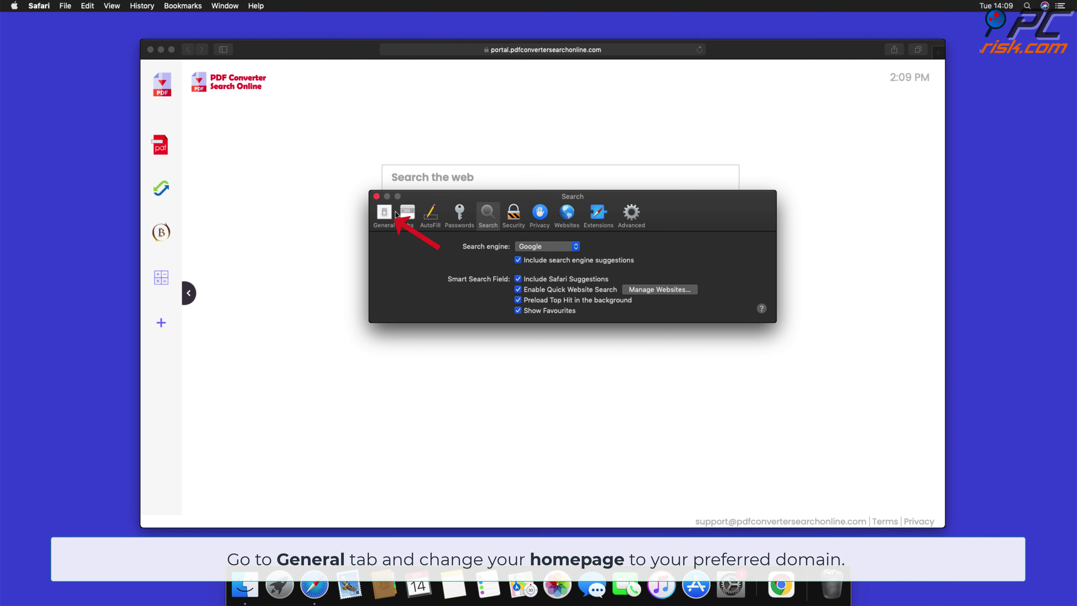
pyautogui.click(384, 214)
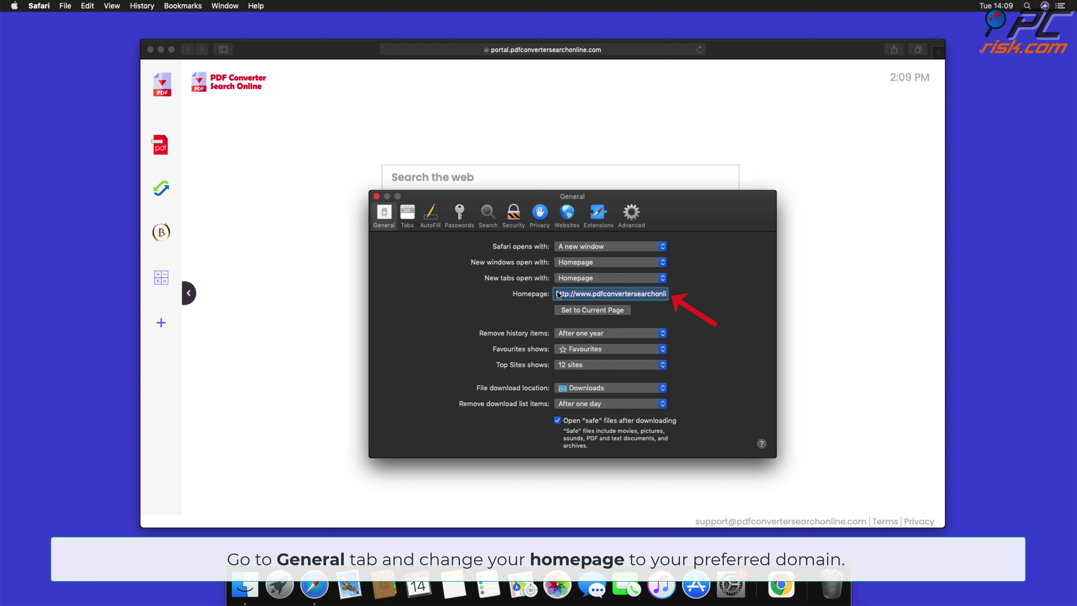
pyautogui.click(568, 295)
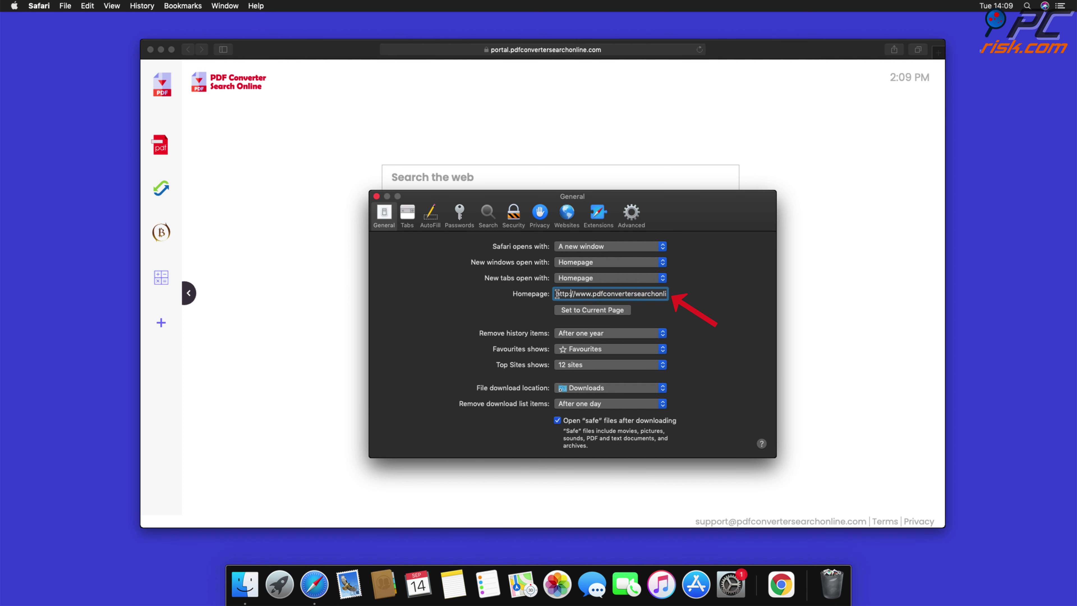
pyautogui.moveTo(580, 295); pyautogui.dragTo(742, 312)
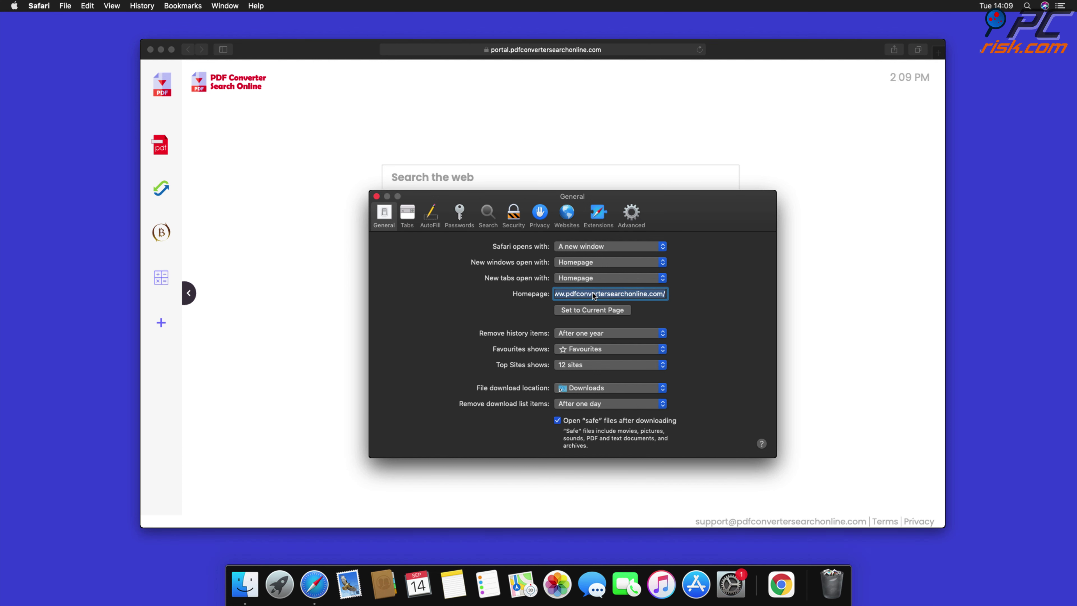
pyautogui.press('BackSpace')
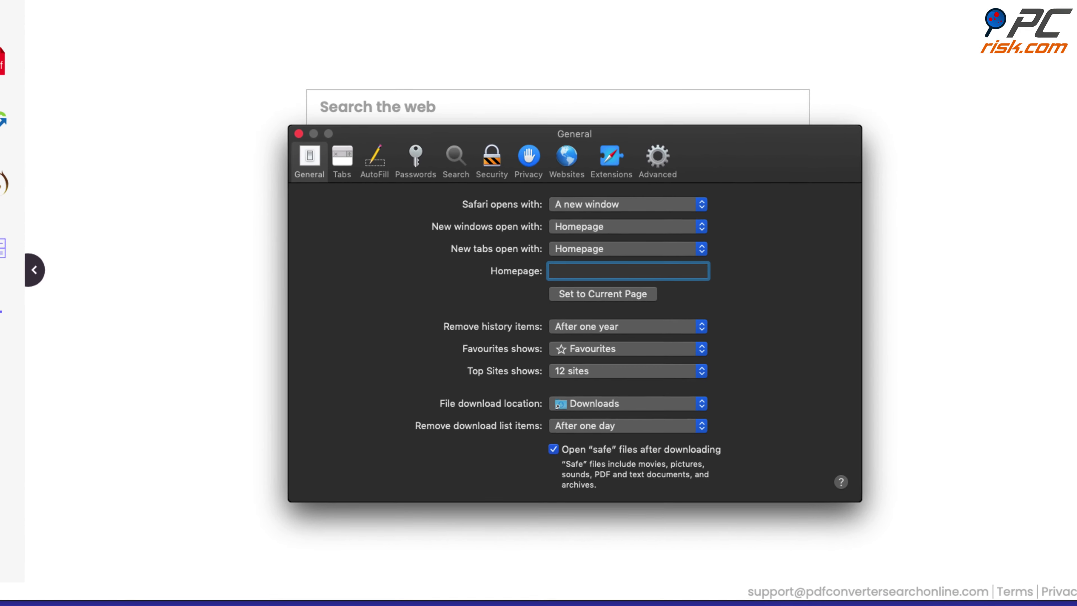
pyautogui.write('www.google.com')
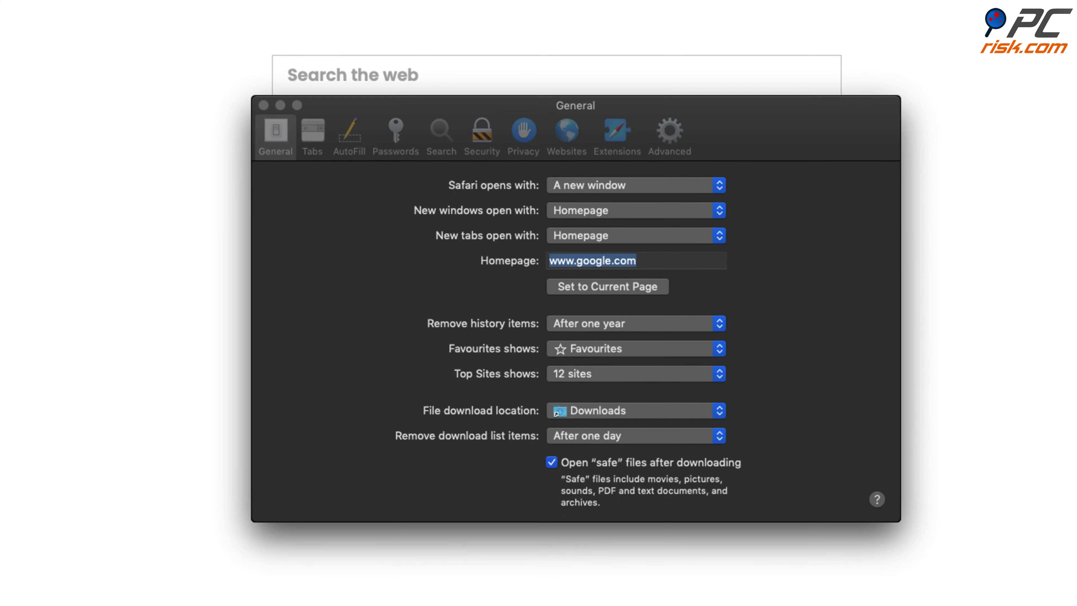
pyautogui.press('Return')
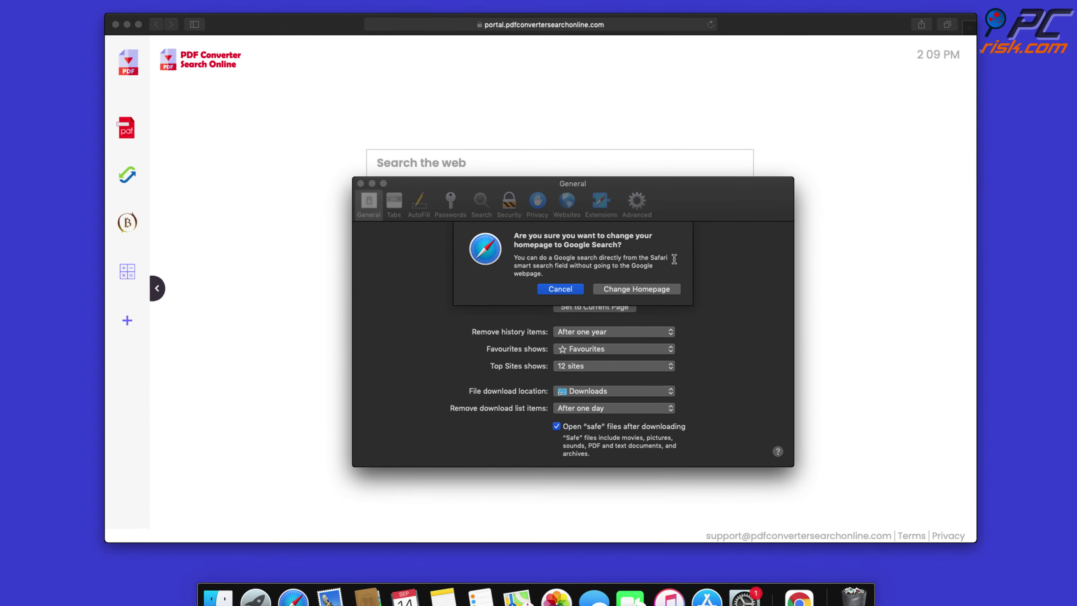
pyautogui.click(670, 281)
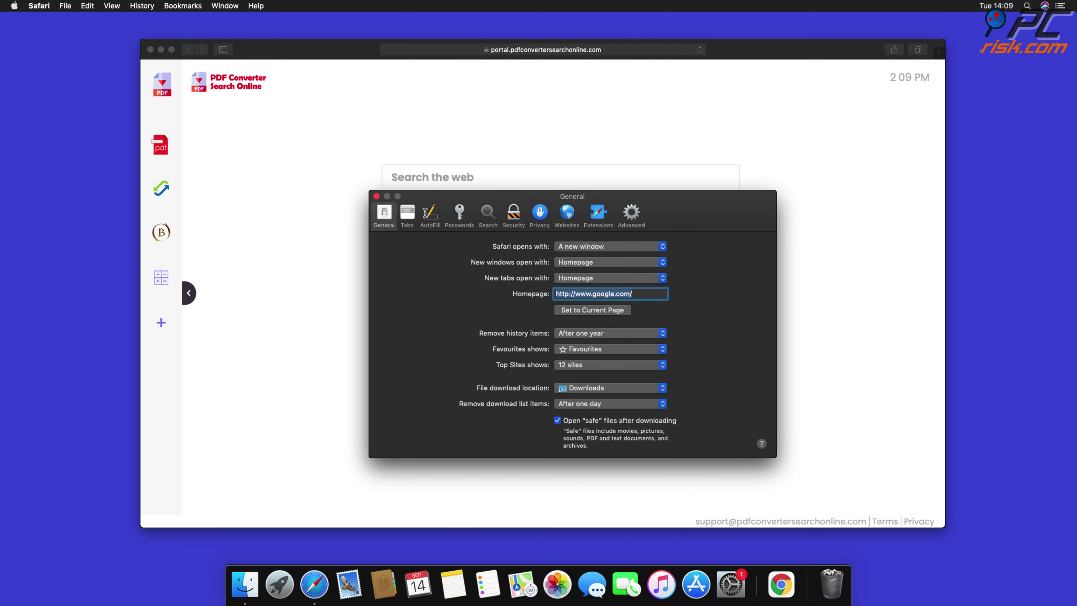
pyautogui.click(377, 196)
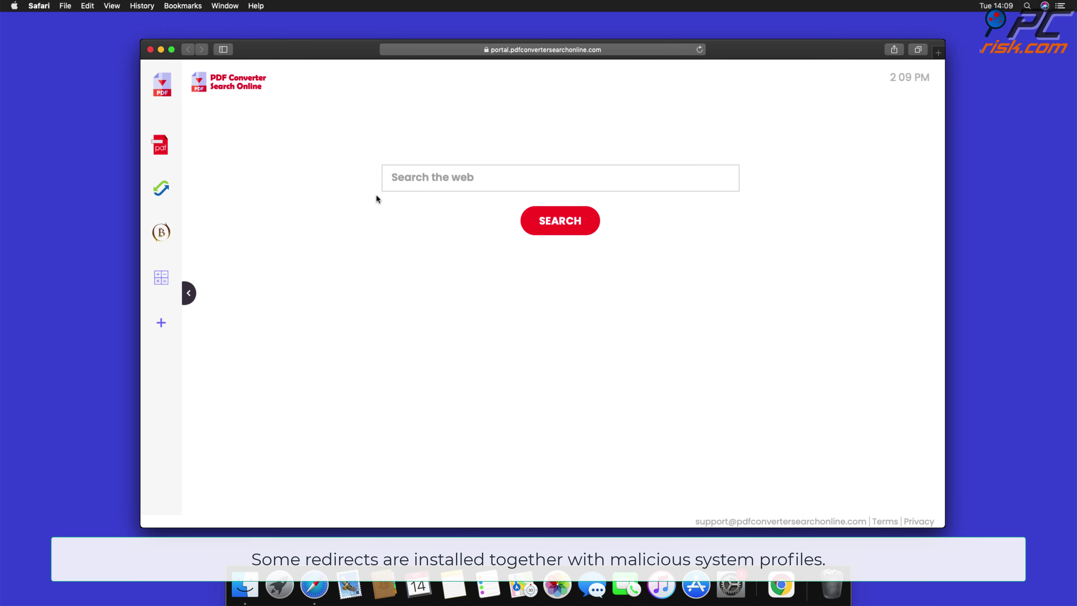
# Step: Close Safari and show the configuration Profiles in System Preferences
pyautogui.click(150, 49)
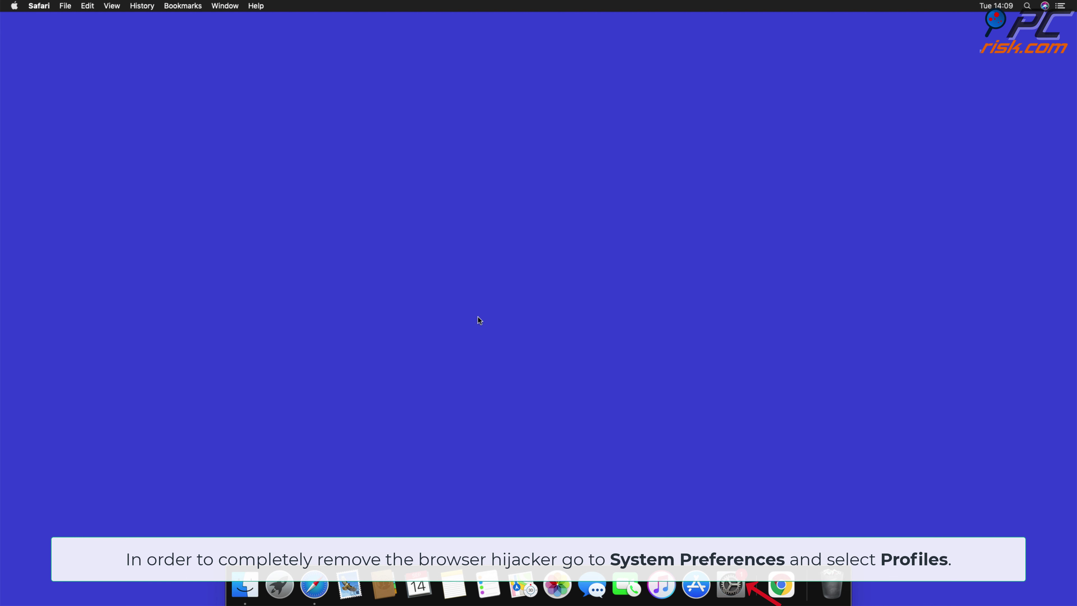
pyautogui.click(729, 585)
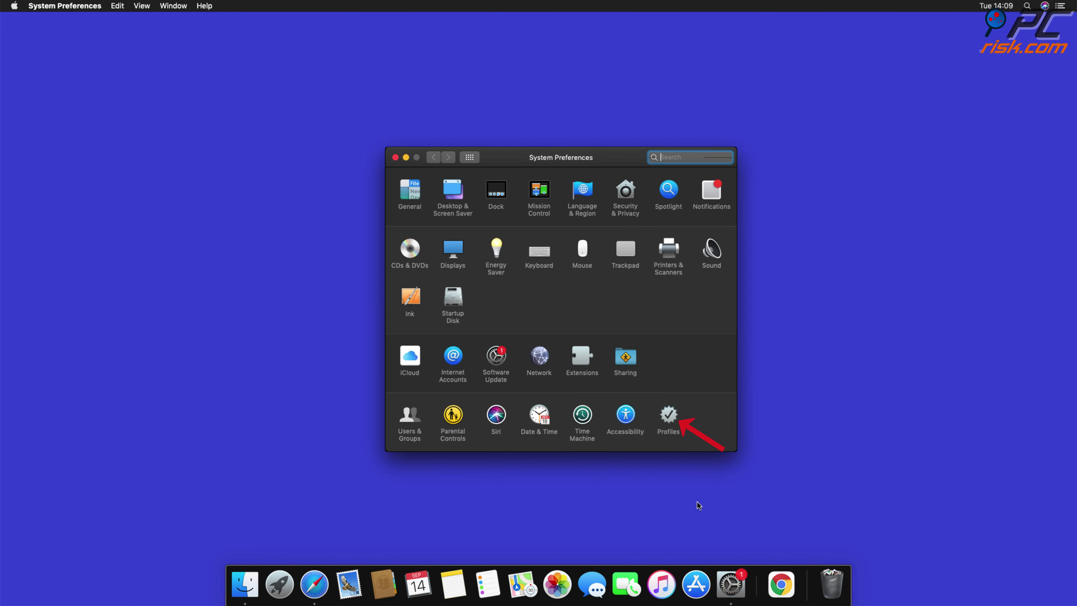
pyautogui.click(665, 429)
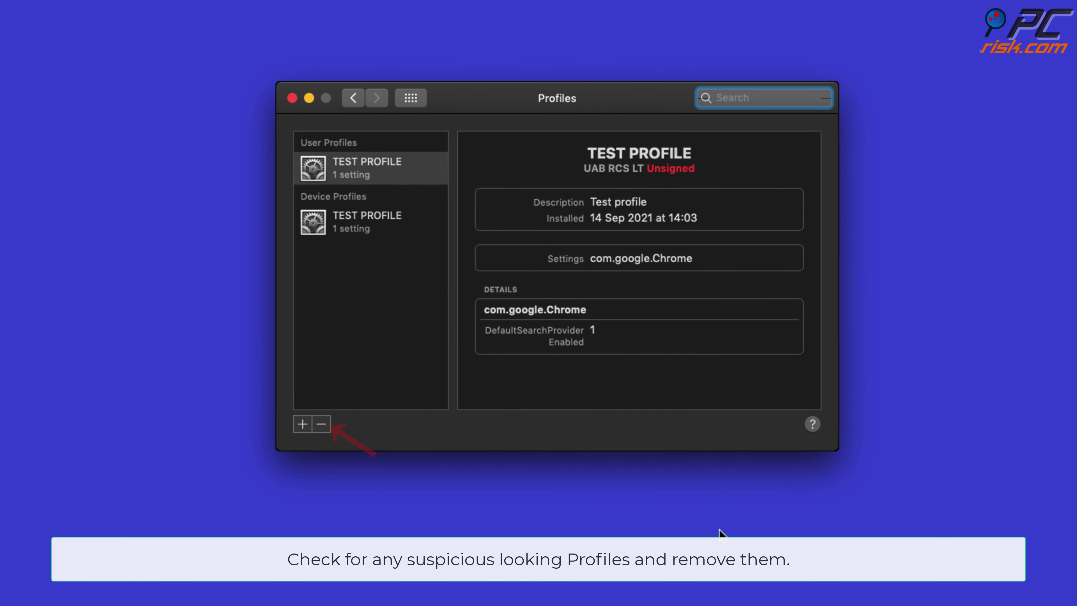
# Step: Remove the user and device TEST PROFILE profiles, then close System Preferences
pyautogui.click(324, 429)
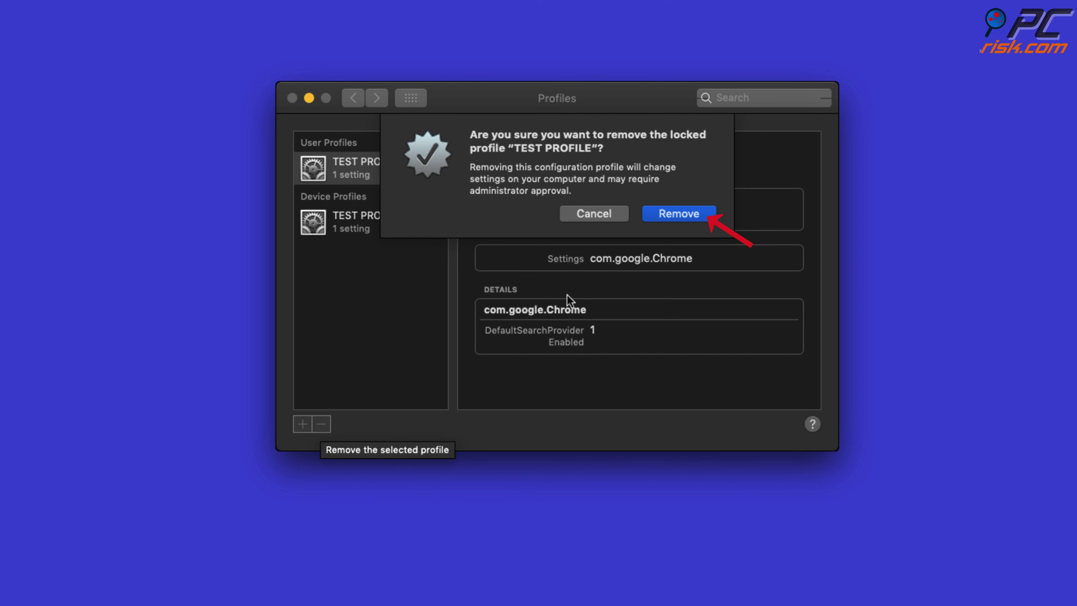
pyautogui.click(689, 218)
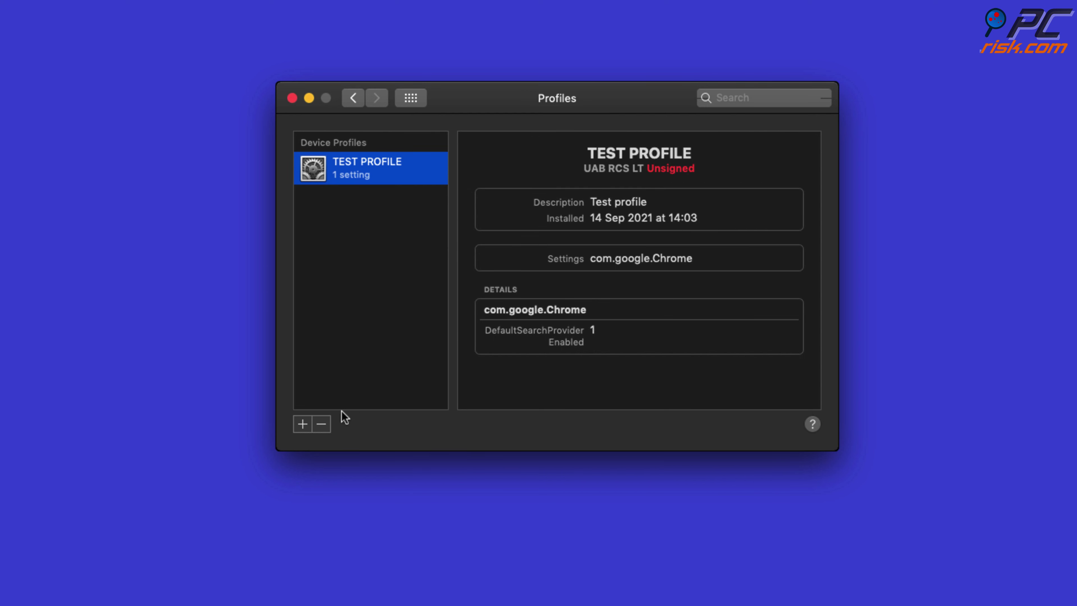
pyautogui.click(328, 425)
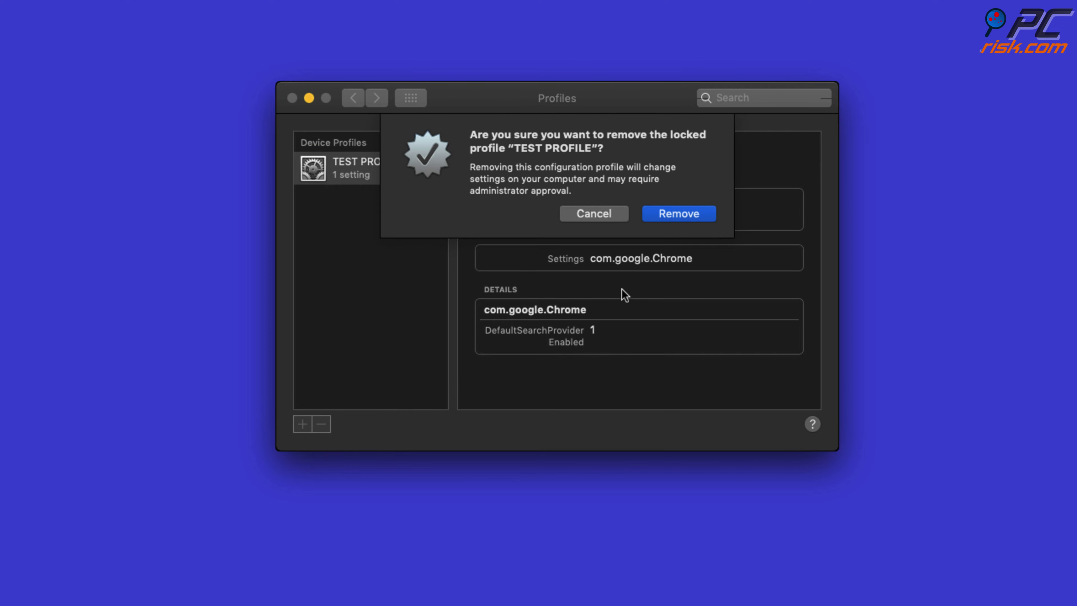
pyautogui.click(673, 216)
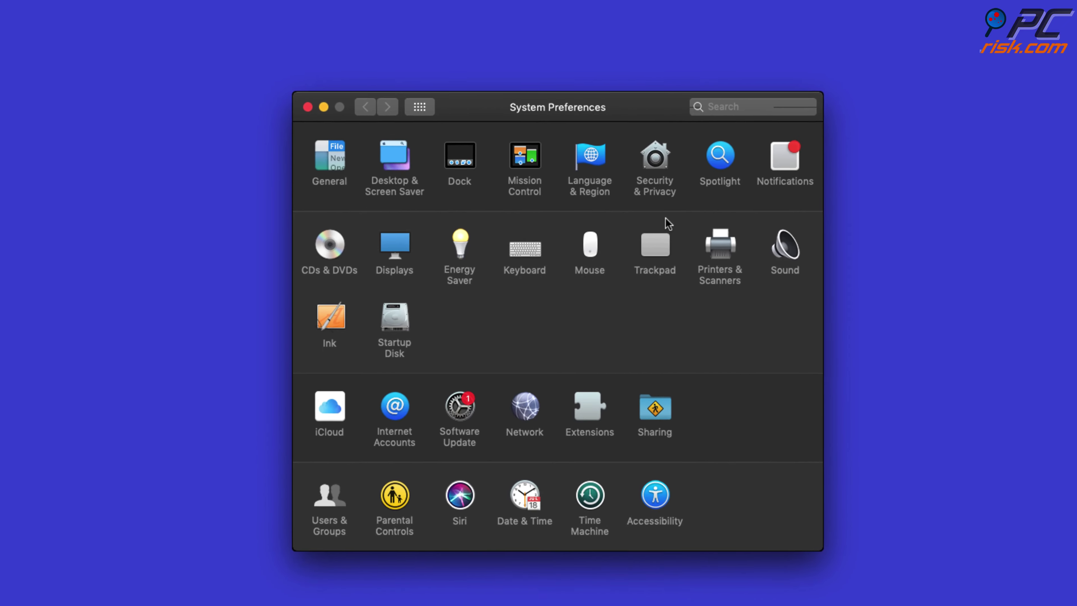
pyautogui.click(306, 106)
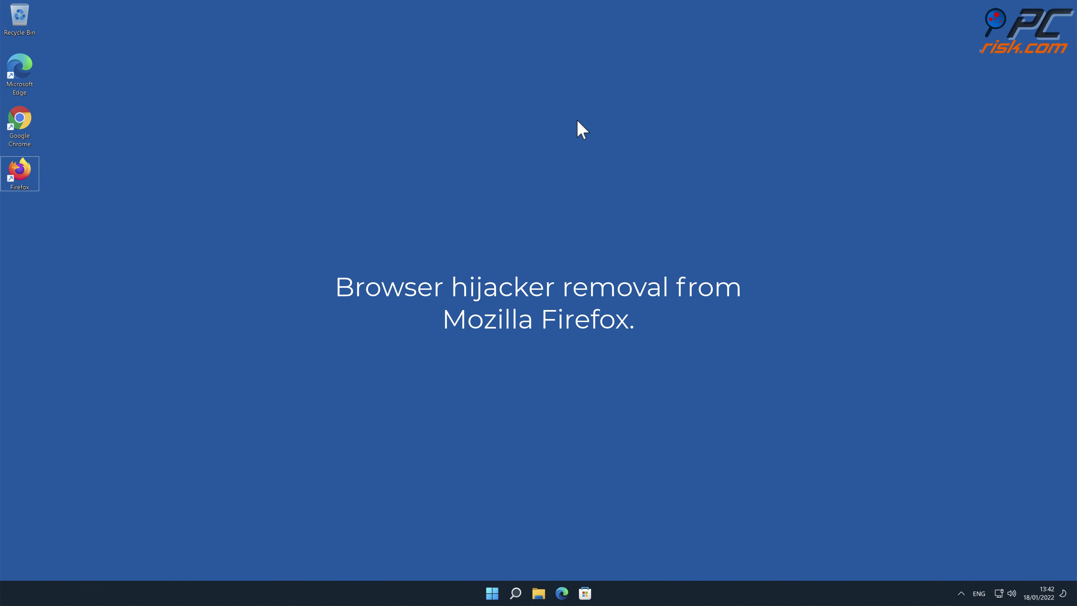
# Step: Launch Firefox and remove the Safe Browsing extension from Add-ons and themes
pyautogui.doubleClick(29, 174)
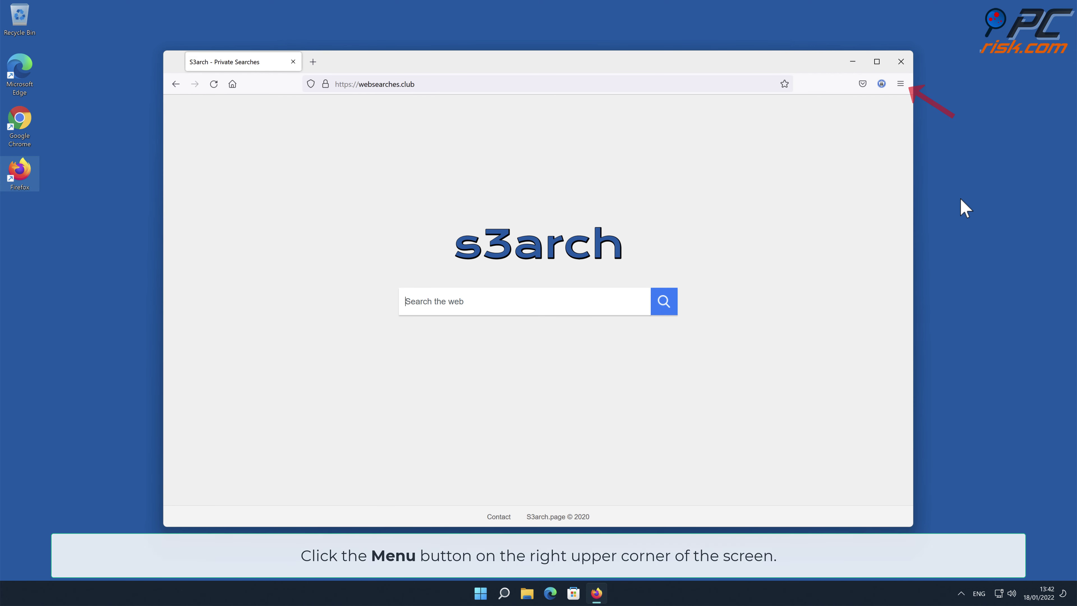
pyautogui.click(900, 84)
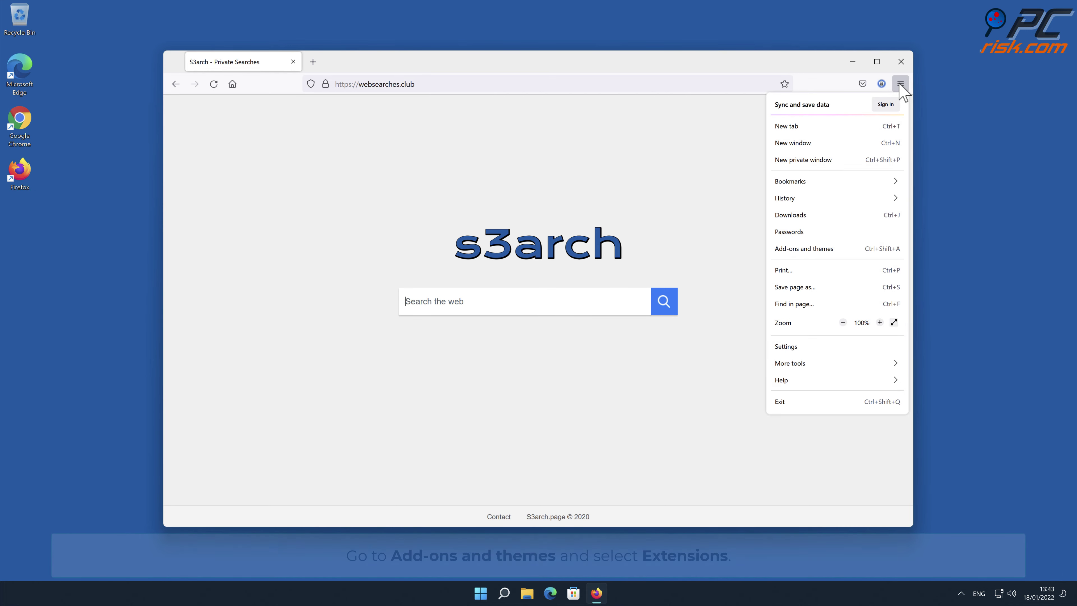
pyautogui.click(845, 249)
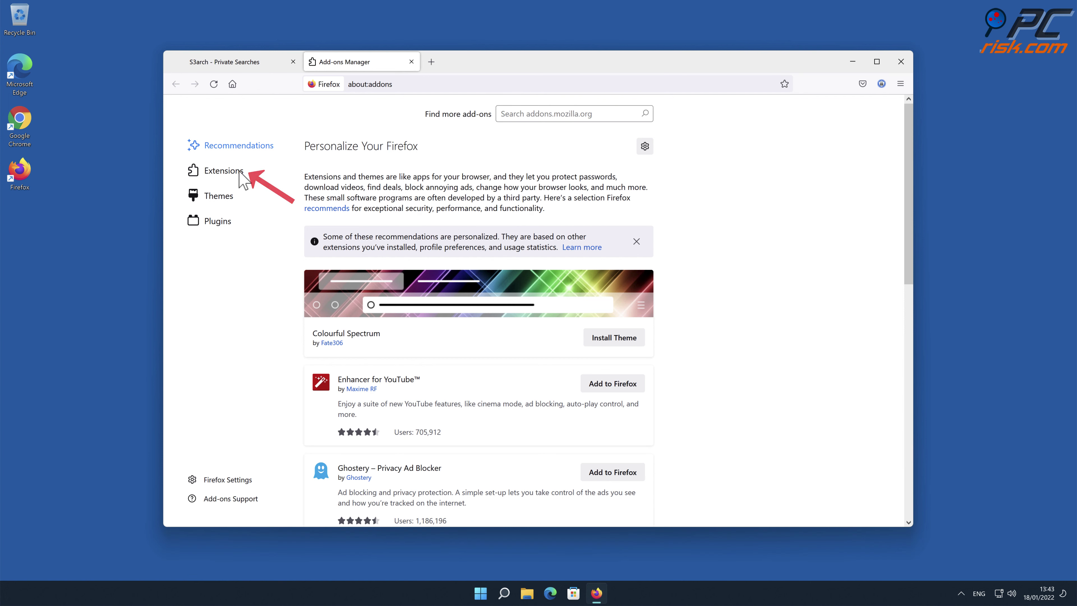
pyautogui.click(244, 180)
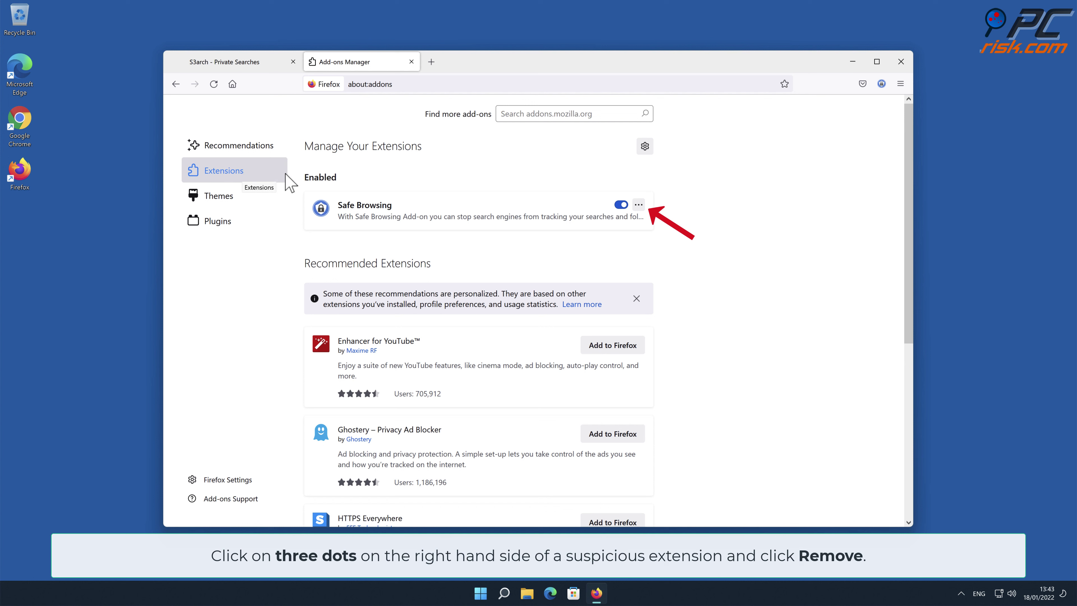
pyautogui.click(638, 205)
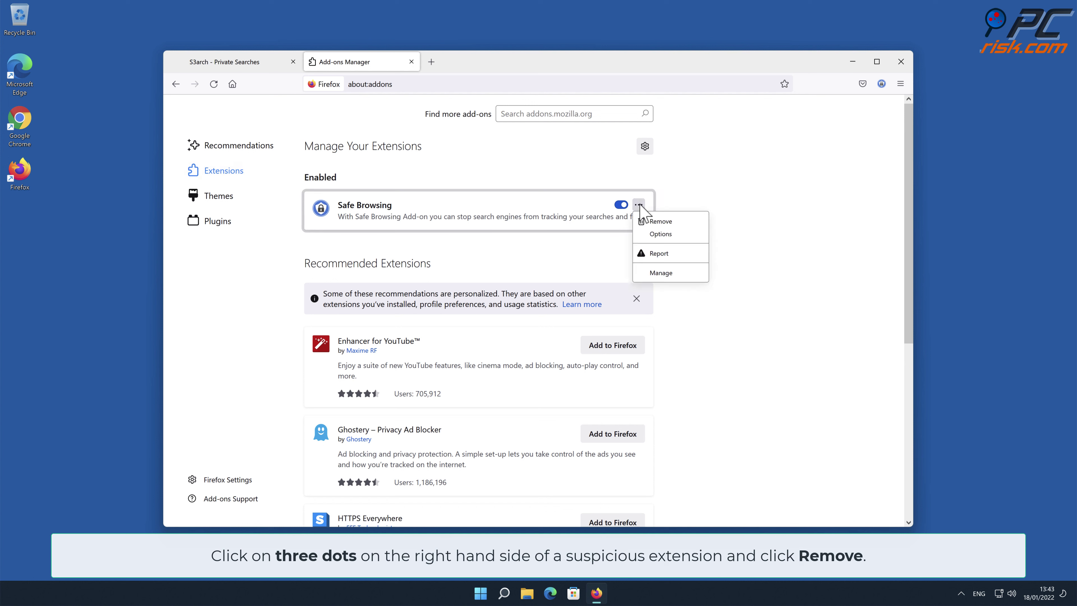
pyautogui.click(655, 220)
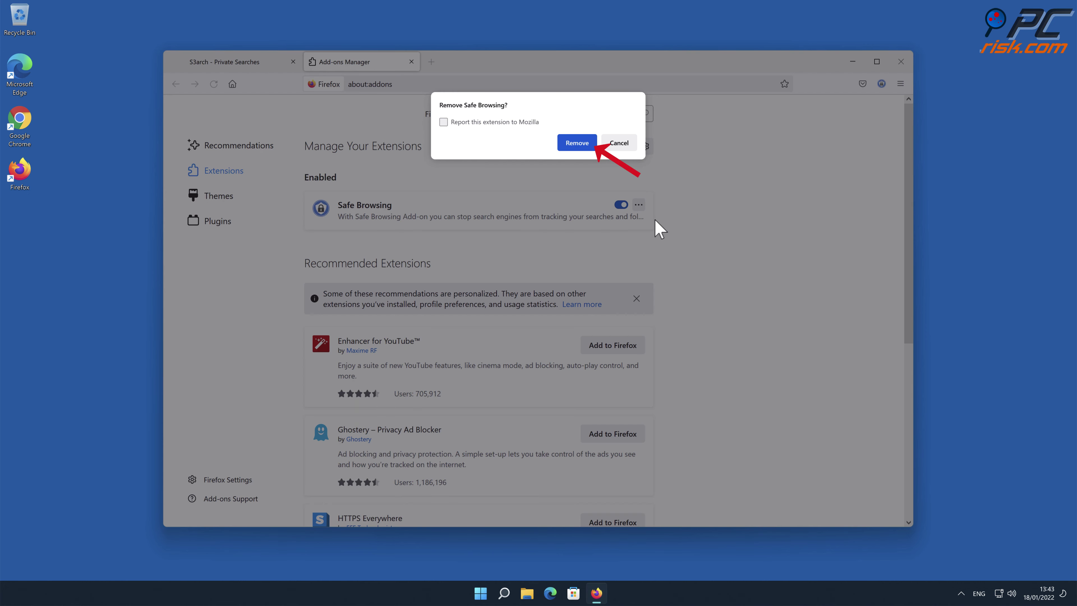
pyautogui.click(580, 145)
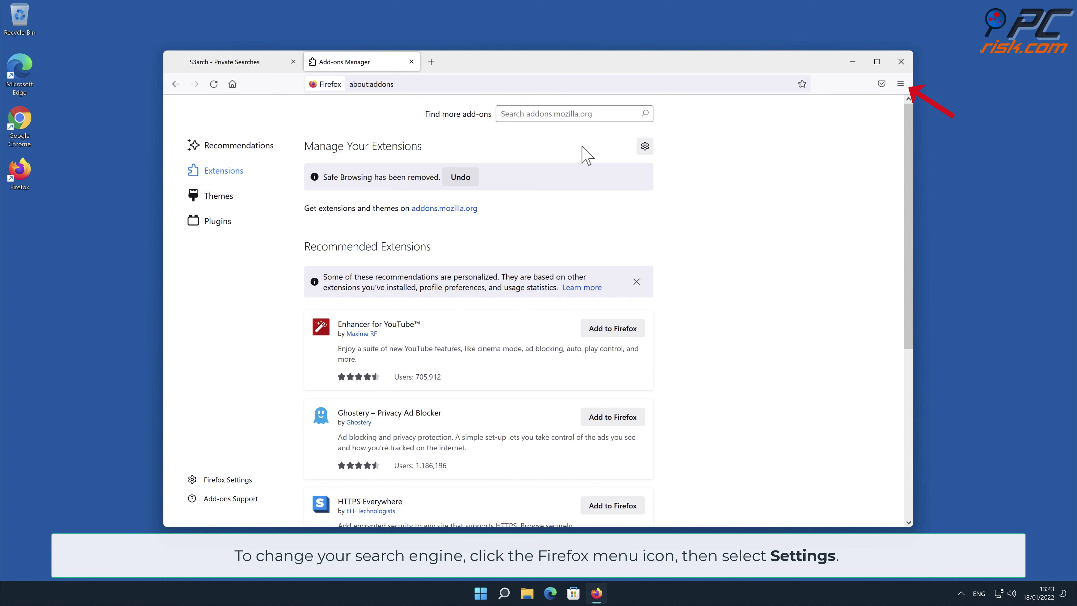
# Step: Switch Firefox's default search engine from Amazon.com to Google, then show Home settings
pyautogui.click(899, 84)
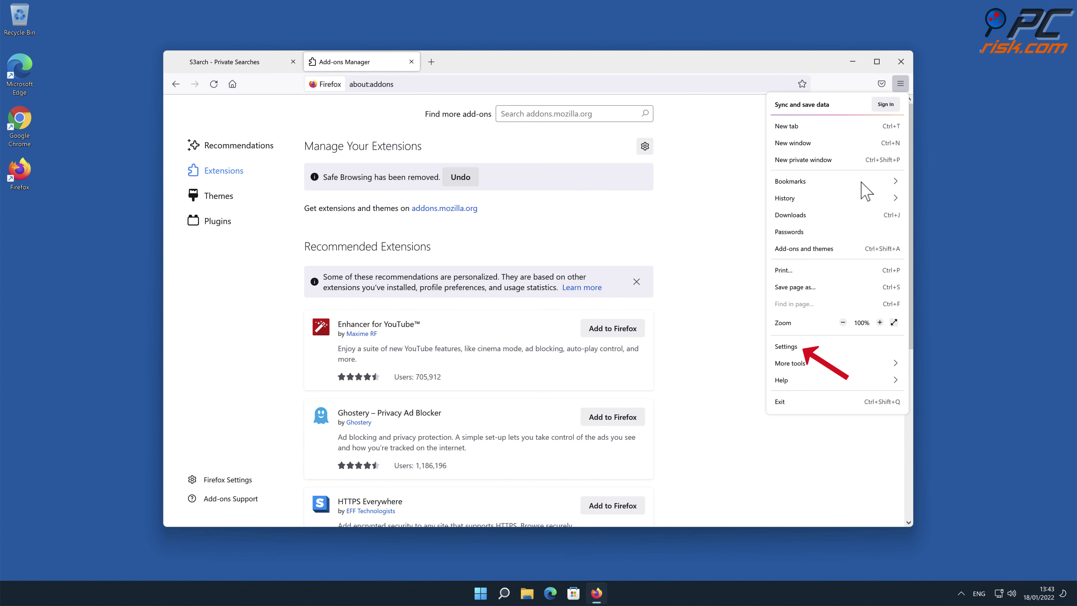
pyautogui.click(787, 346)
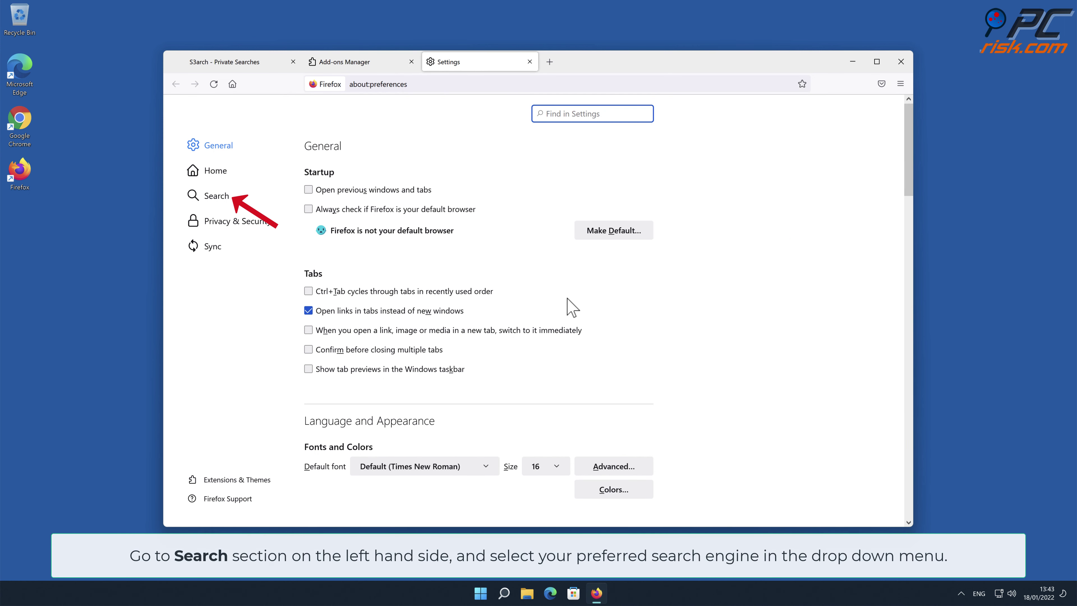
pyautogui.click(216, 199)
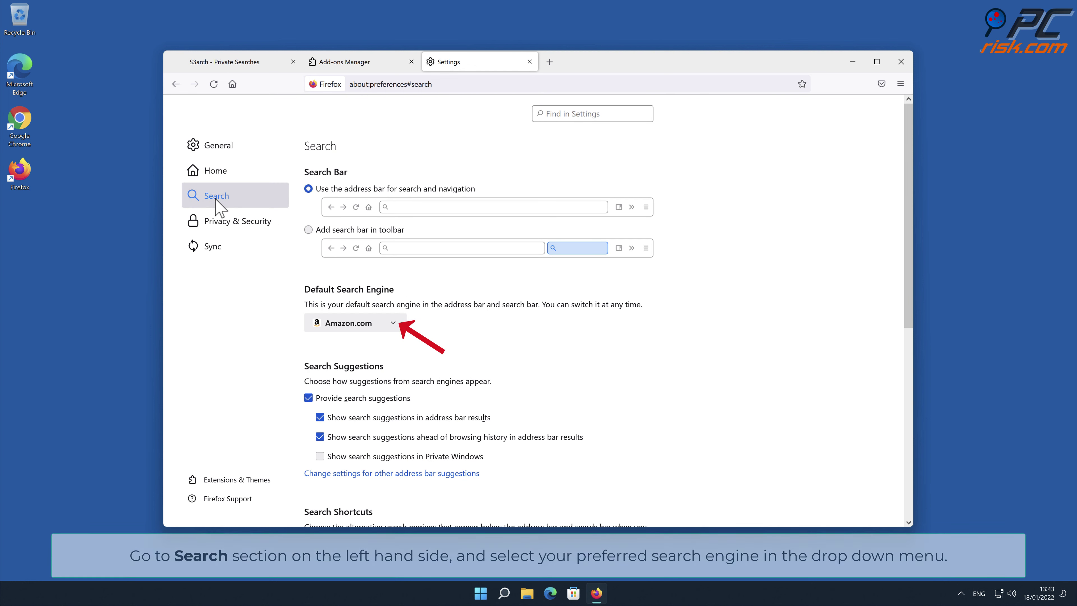
pyautogui.click(388, 324)
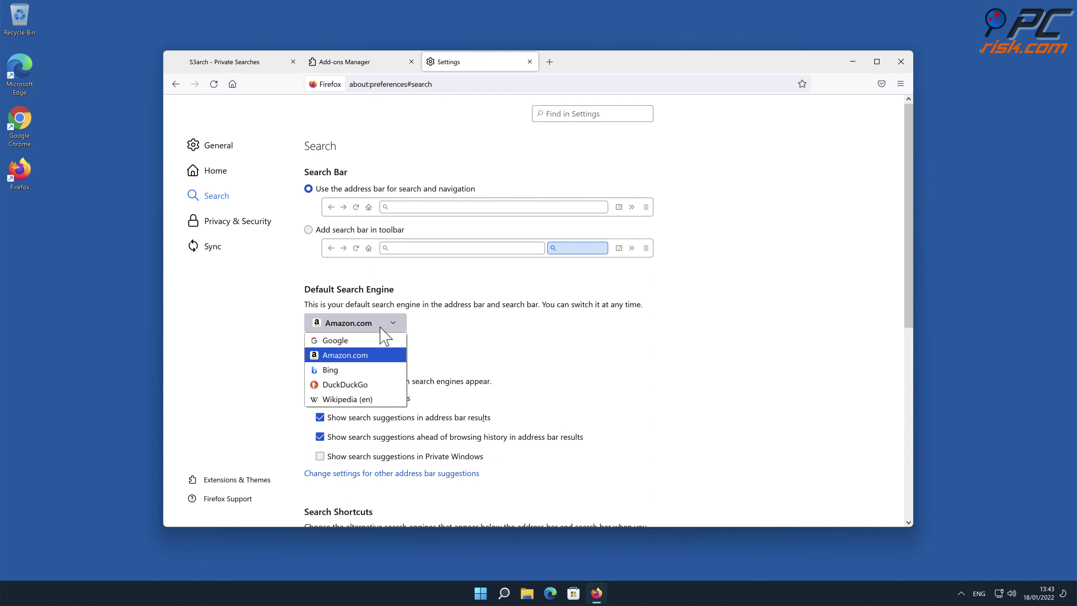
pyautogui.click(365, 342)
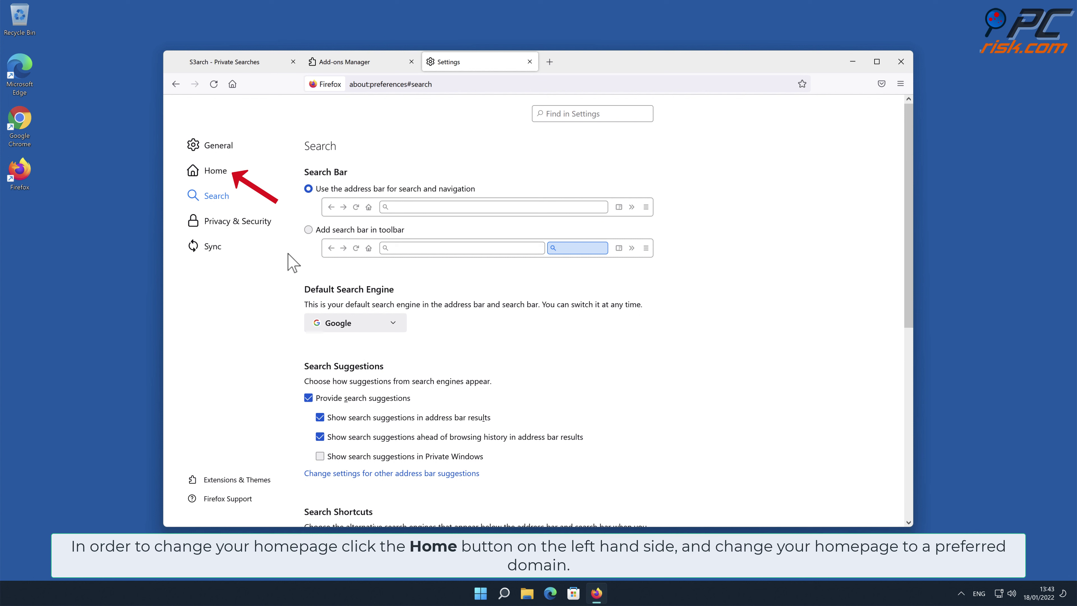
pyautogui.click(216, 172)
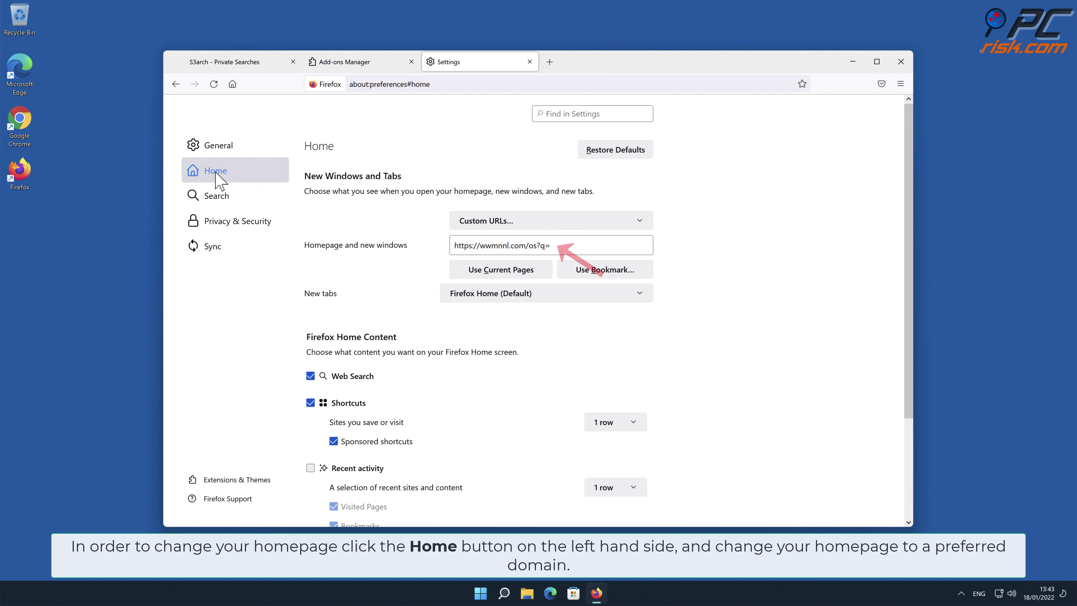